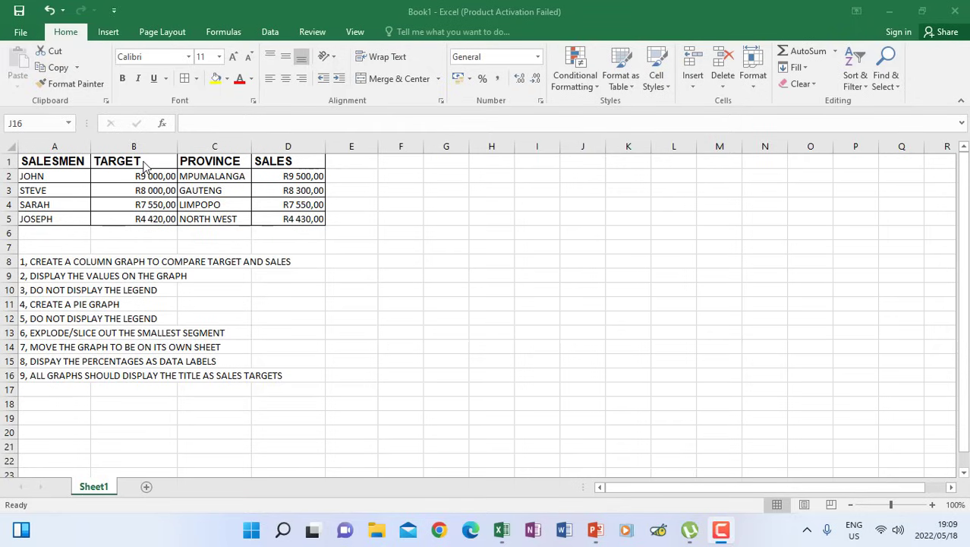
left_click_drag(132, 161, 137, 218)
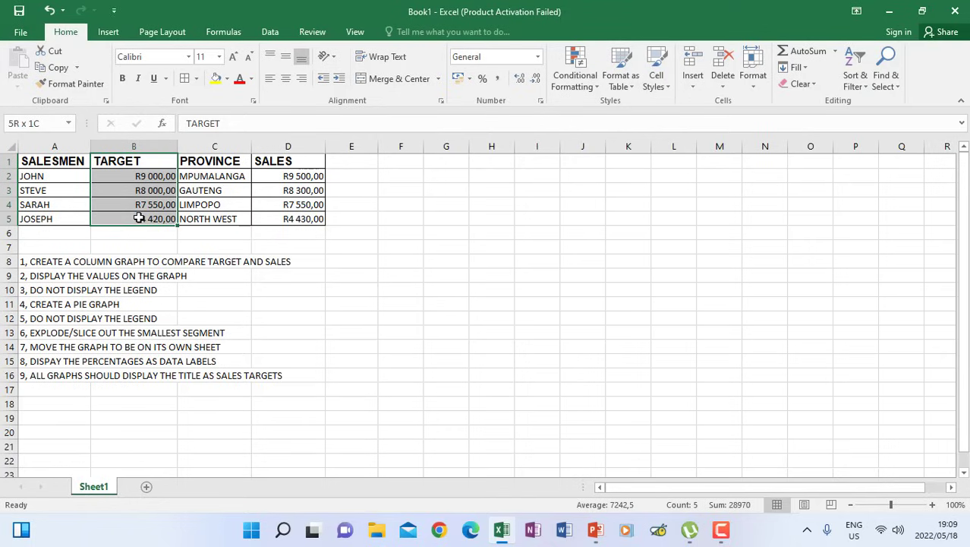
left_click_drag(140, 218, 140, 218)
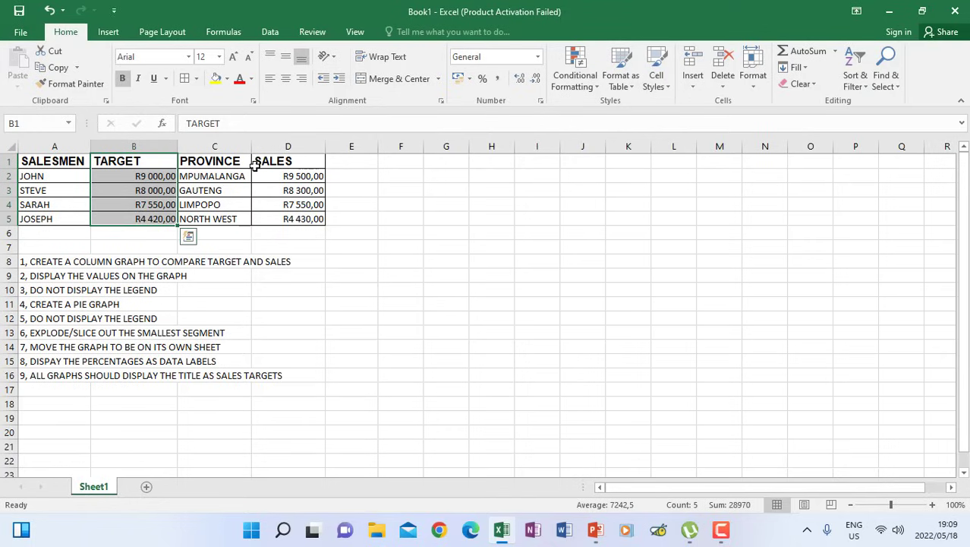
left_click_drag(267, 161, 270, 219)
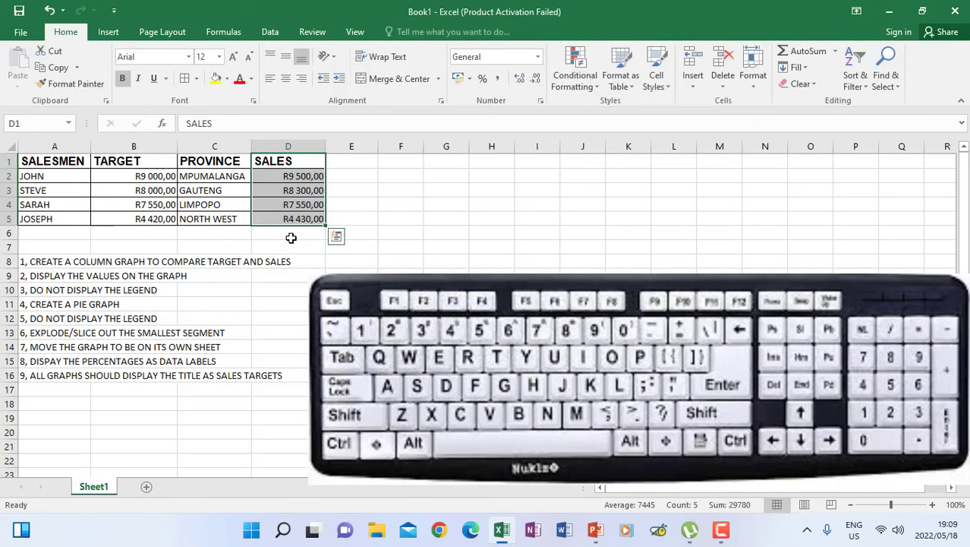
left_click(319, 233)
Insert a 2-D clustered column chart from the SALESMEN, TARGET and SALES columns, rows 1 to 5, and move it clear of the table
left_click_drag(141, 160, 142, 214)
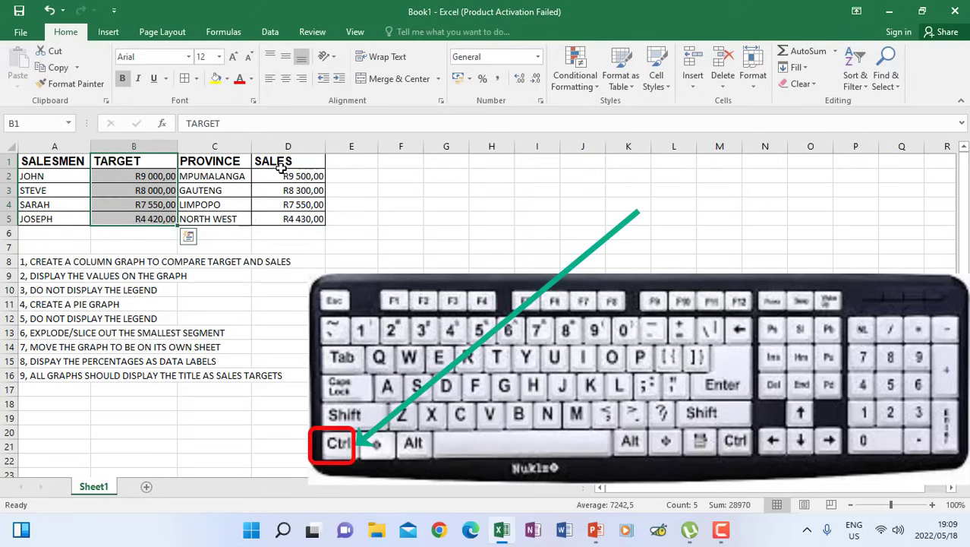
left_click_drag(283, 160, 289, 219)
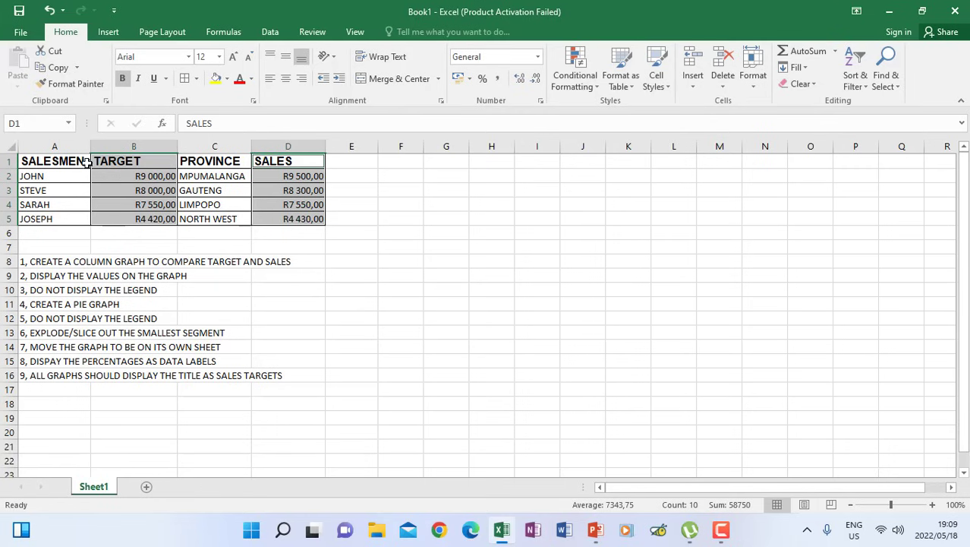
left_click(61, 161, "ctrl")
left_click_drag(60, 160, 67, 221)
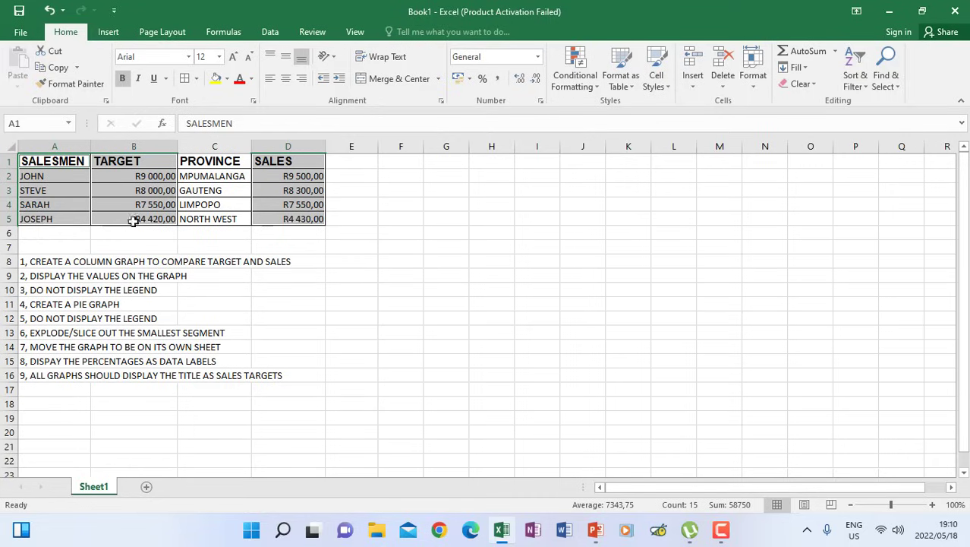
left_click(108, 34)
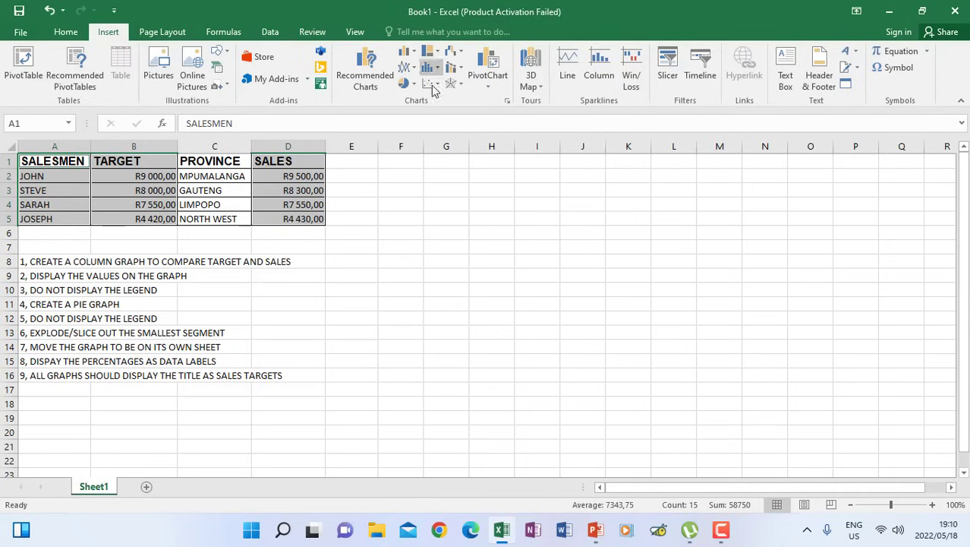
left_click(409, 53)
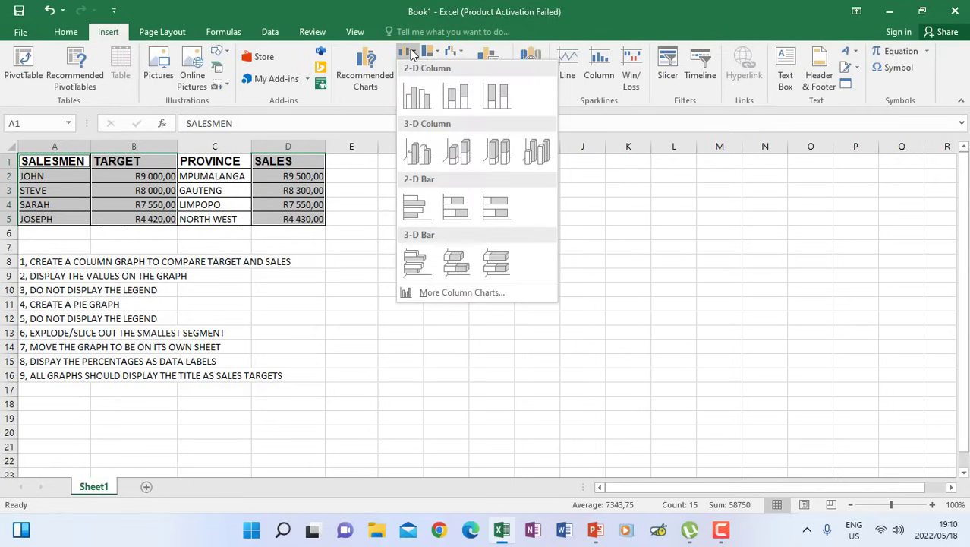
left_click(416, 99)
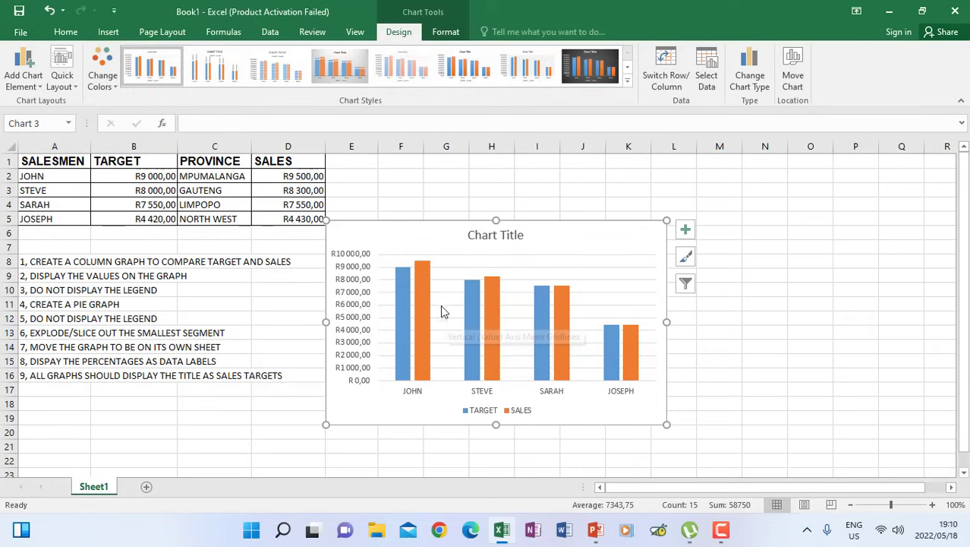
mouse_move(475, 326)
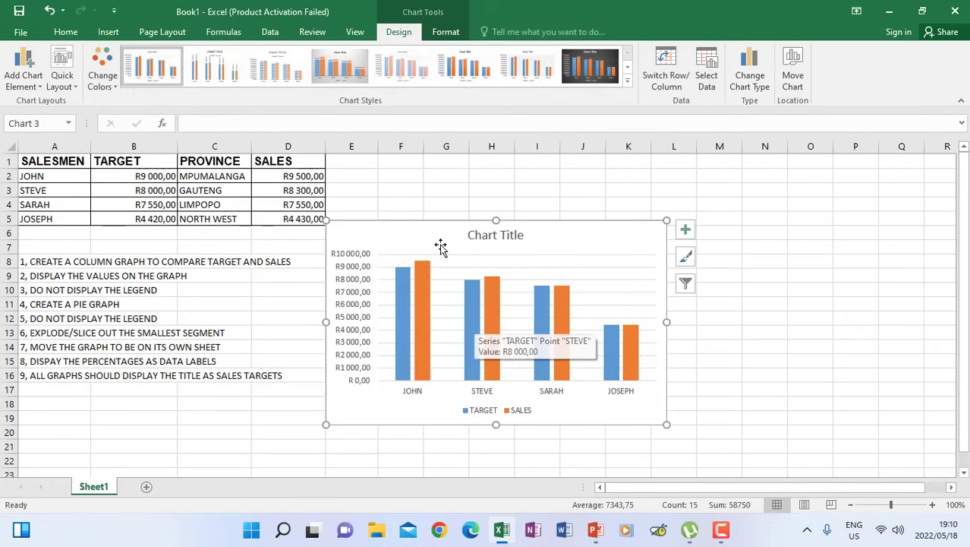
left_click_drag(437, 243, 468, 251)
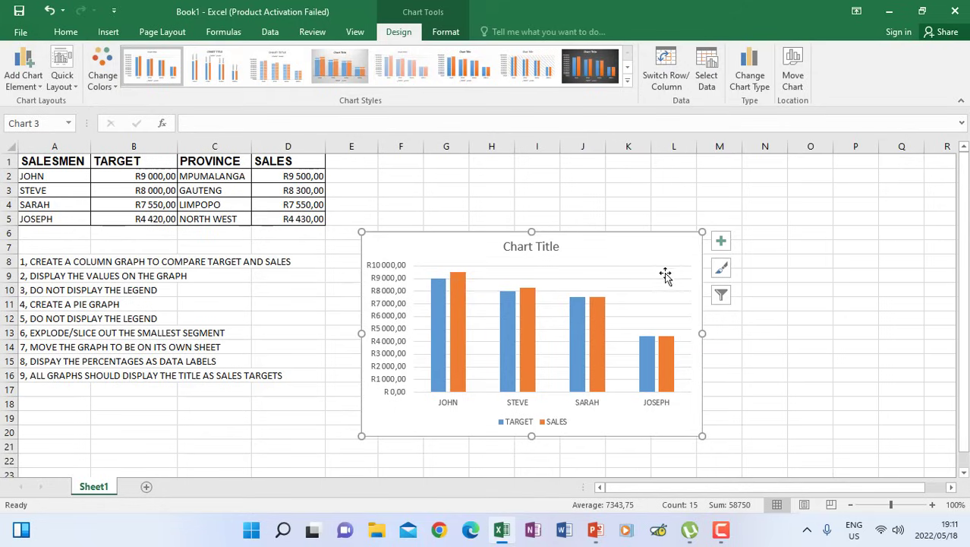
Add data labels to both series of the column chart
left_click(722, 246)
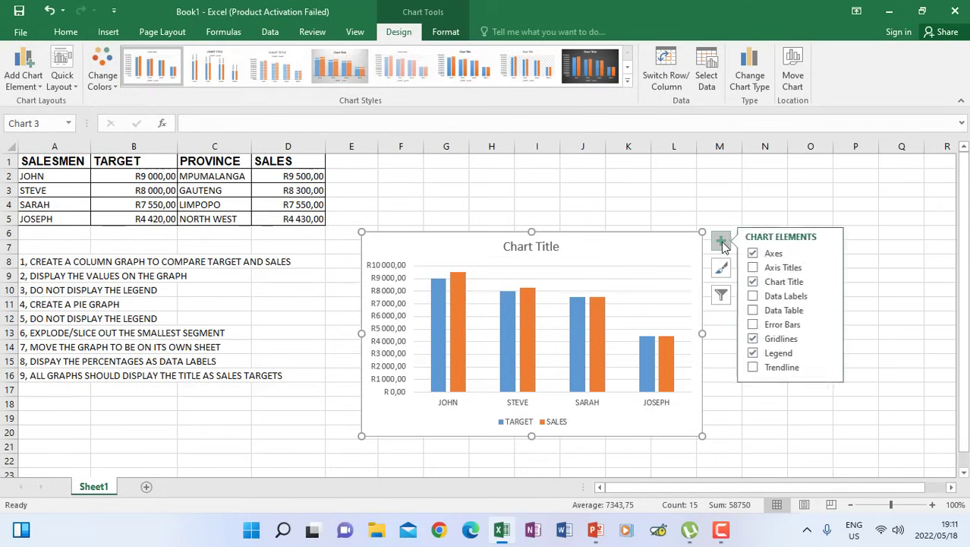
left_click(756, 298)
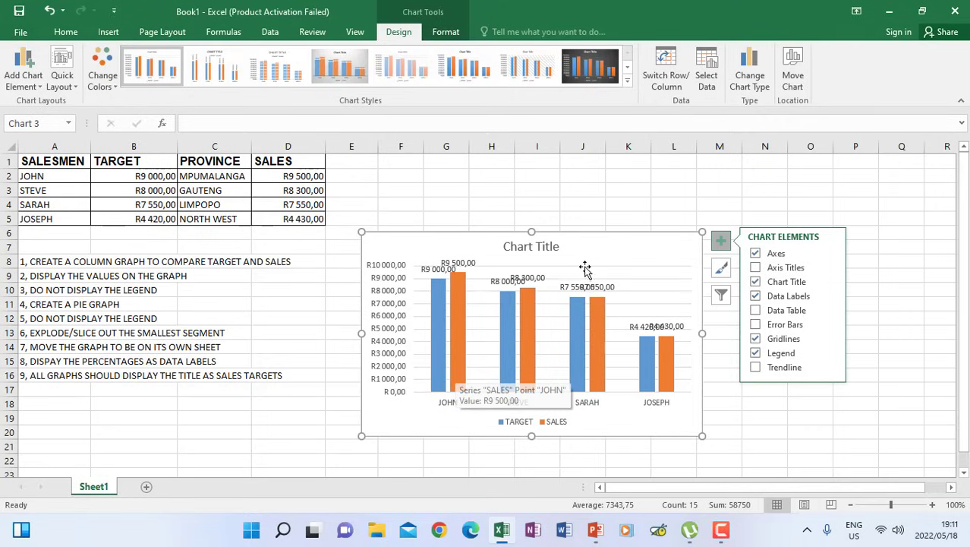
left_click(576, 218)
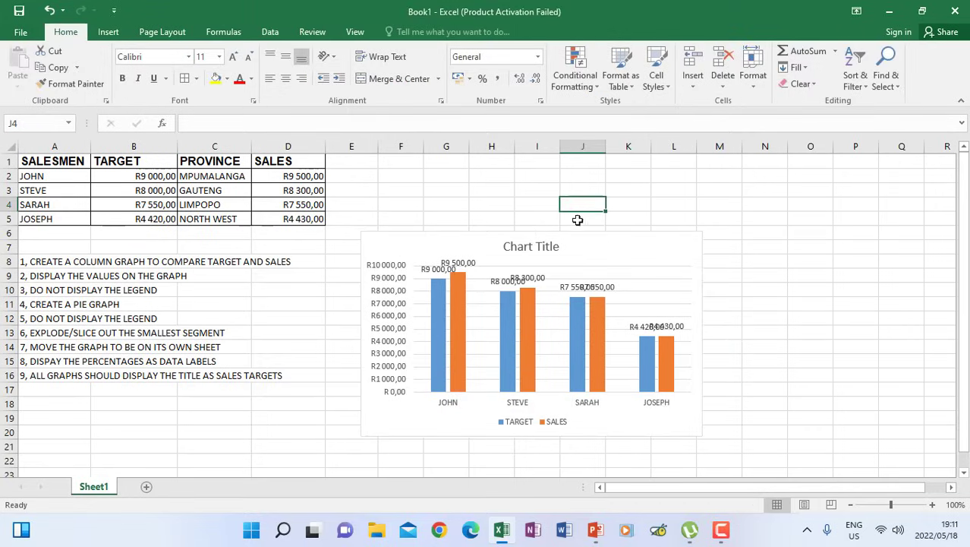
Set the column chart's legend to None
left_click(596, 257)
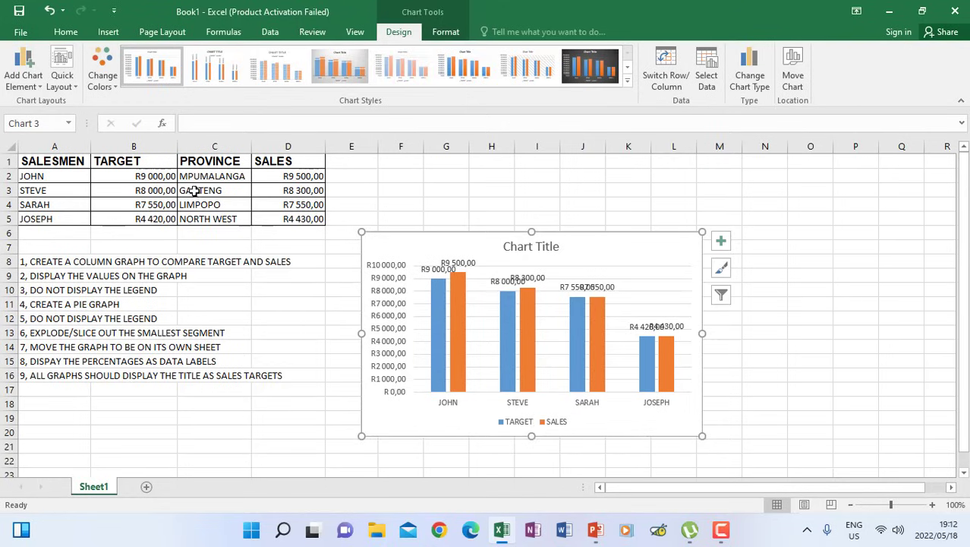
left_click(28, 81)
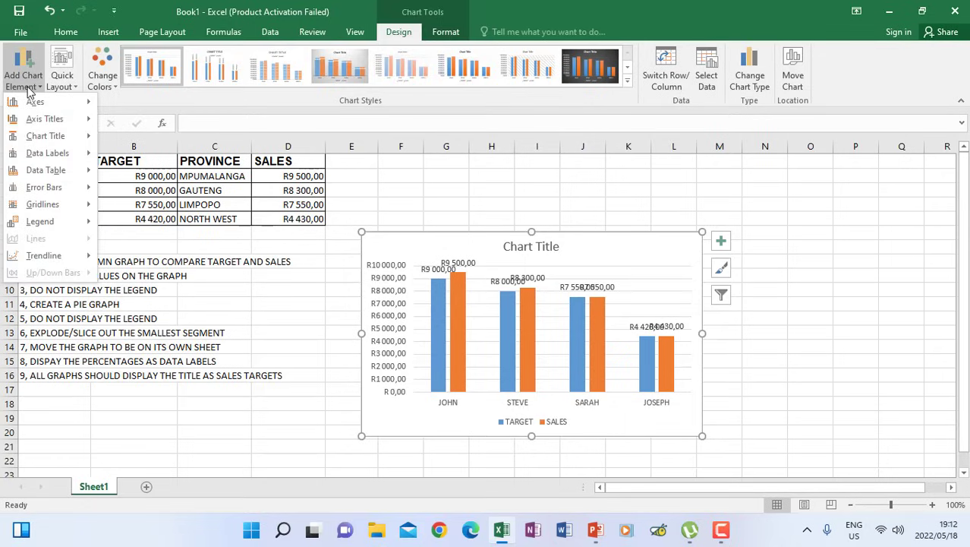
mouse_move(44, 221)
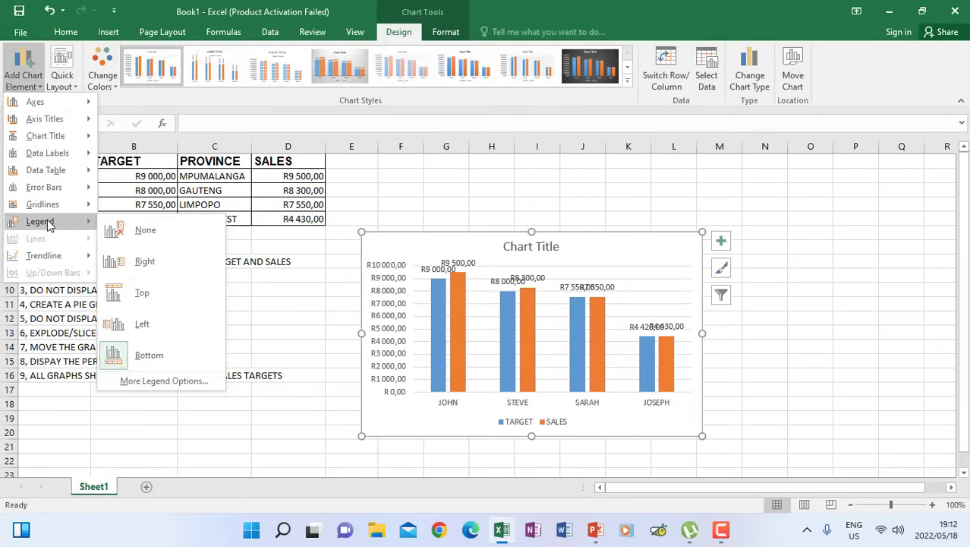
left_click(126, 230)
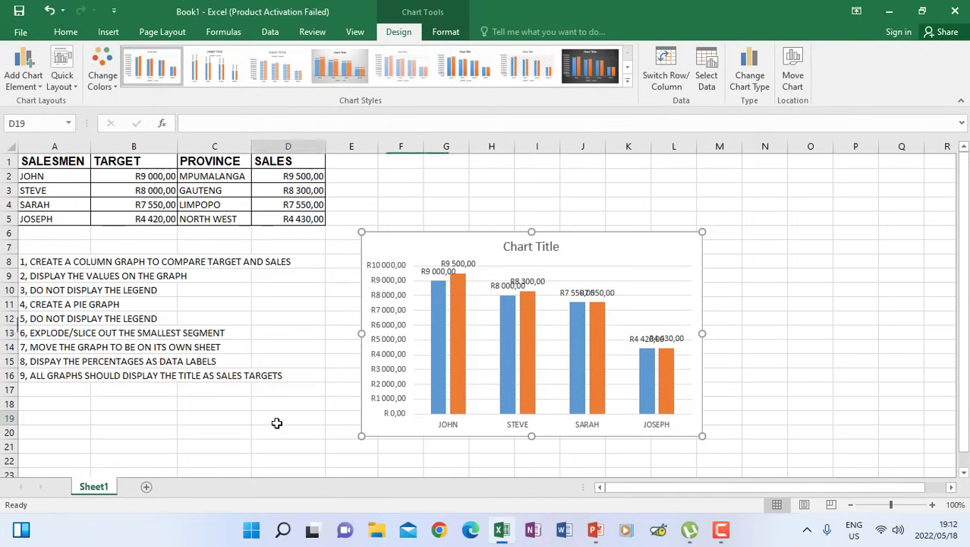
left_click(277, 421)
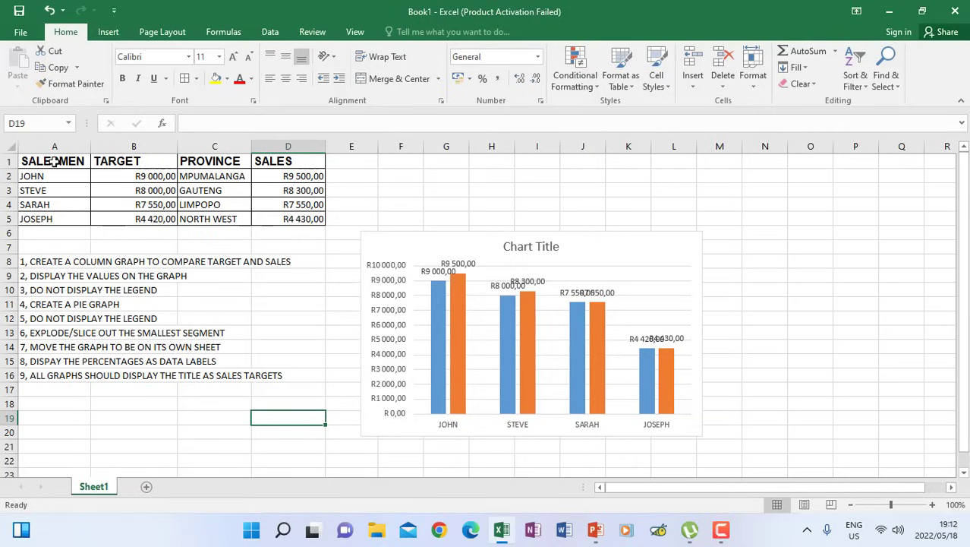
Insert a standard 2-D pie chart from the SALESMEN, TARGET and SALES columns, rows 1 to 5
left_click_drag(114, 162, 126, 218)
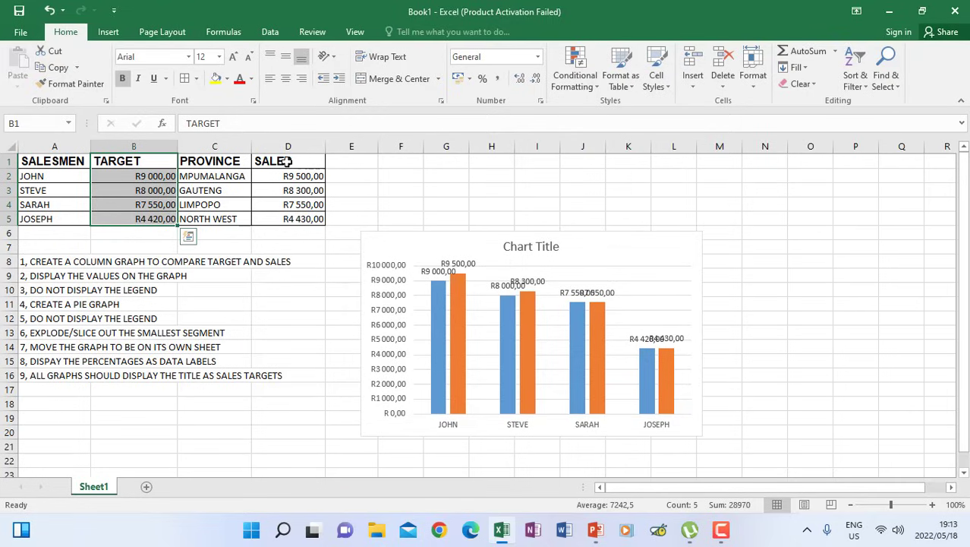
left_click_drag(285, 160, 294, 219)
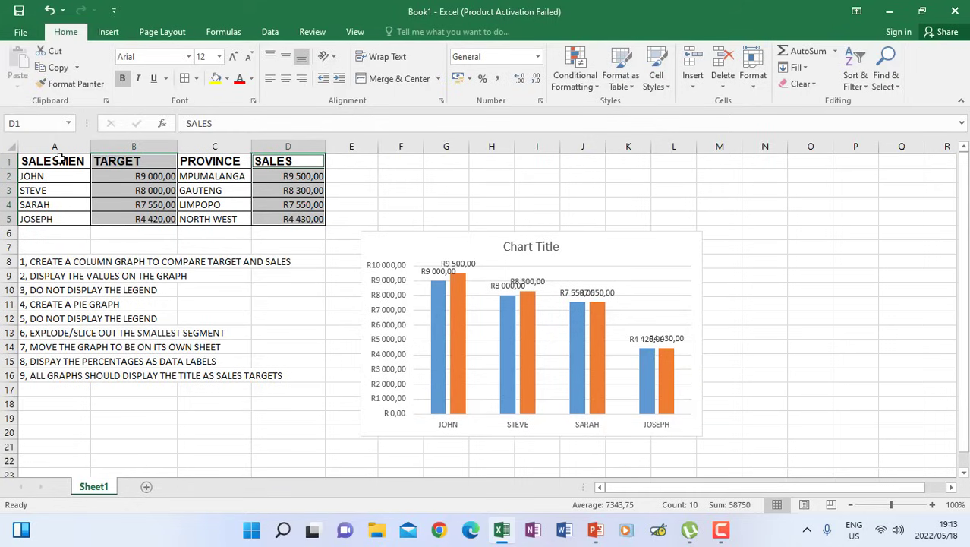
left_click_drag(59, 160, 73, 216)
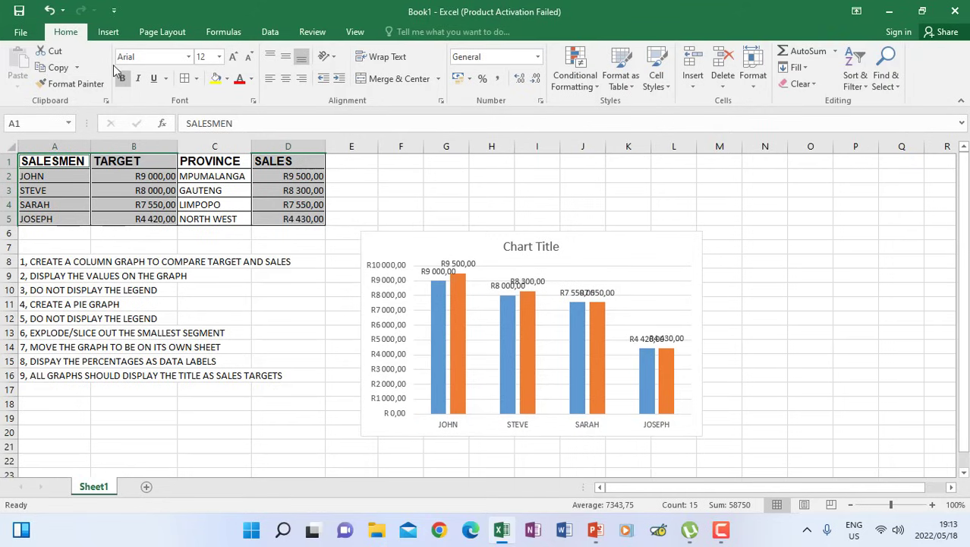
left_click(108, 33)
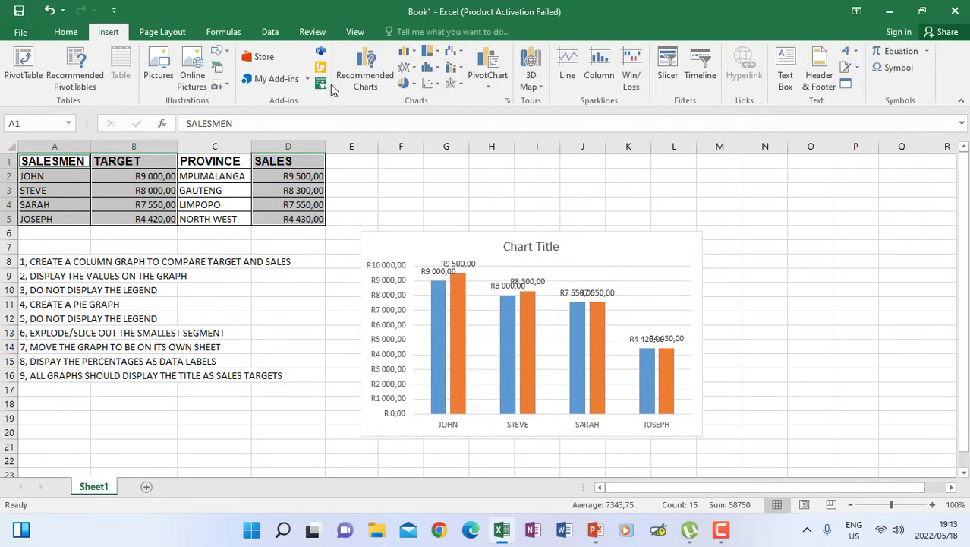
left_click(409, 85)
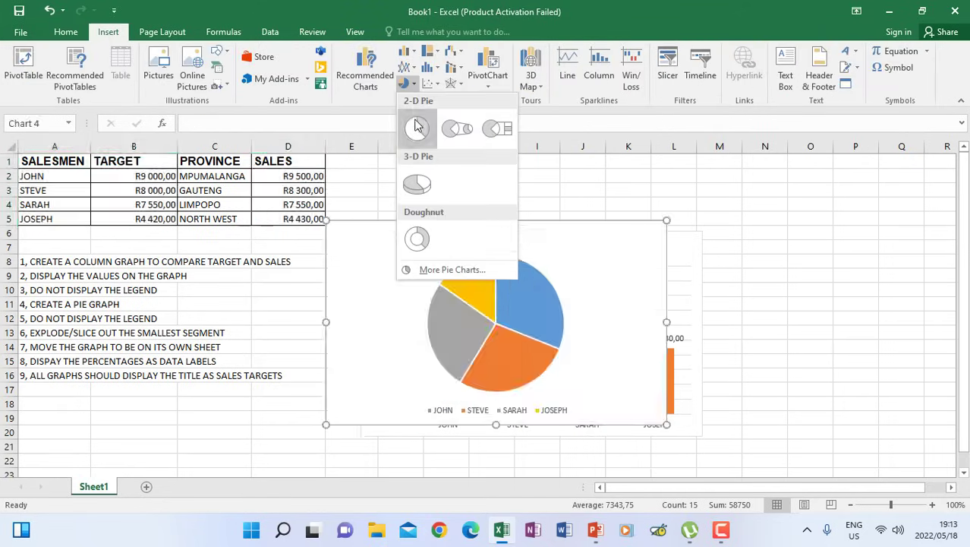
left_click(414, 124)
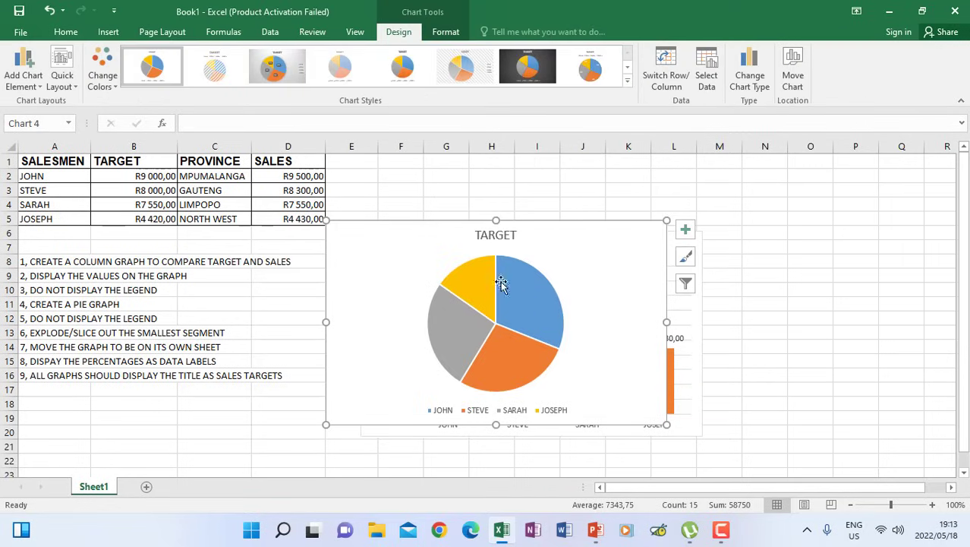
Arrange the two charts without overlap, with the pie chart to the right of the column chart and slightly higher on the sheet
mouse_move(558, 243)
left_mouse_down()
mouse_move(670, 318)
mouse_move(612, 345)
mouse_move(431, 361)
mouse_move(350, 424)
mouse_move(938, 210)
mouse_move(919, 210)
mouse_move(901, 238)
left_mouse_up()
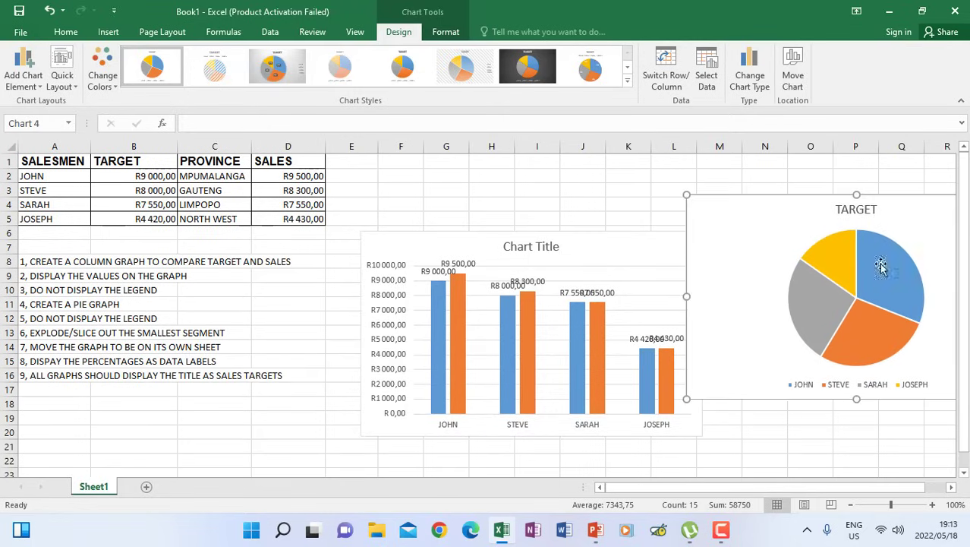
left_click_drag(704, 487, 722, 488)
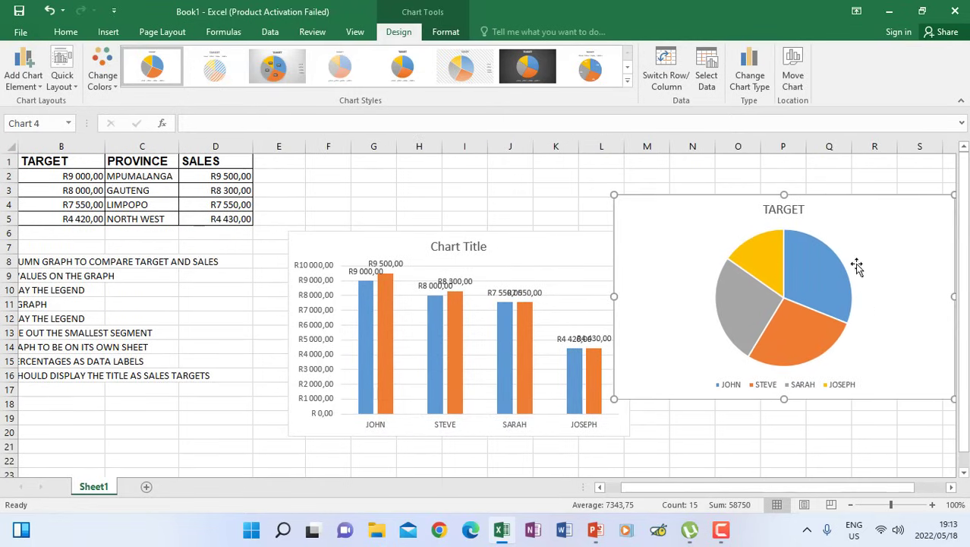
left_click_drag(872, 234, 870, 221)
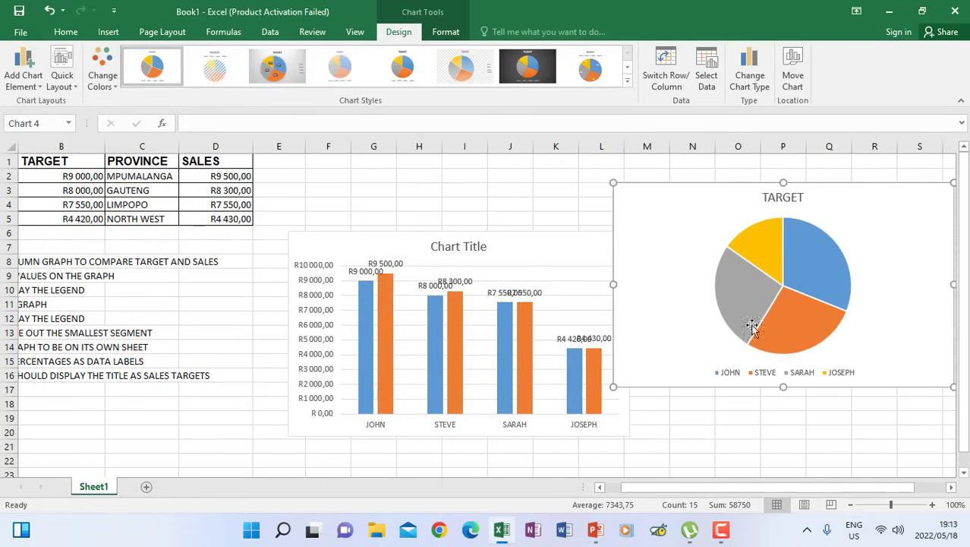
left_click(452, 351)
left_click_drag(511, 268, 455, 283)
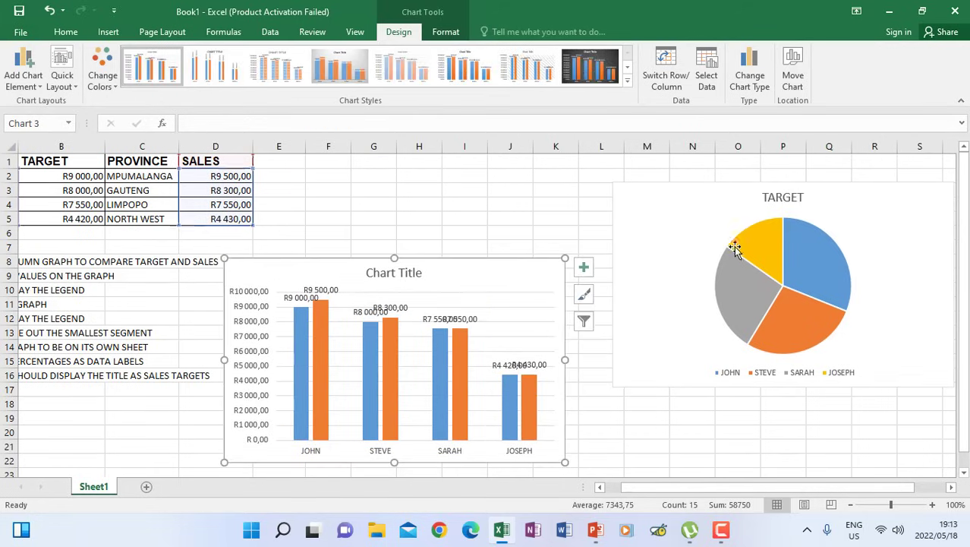
left_click_drag(727, 230, 666, 220)
left_click(511, 205)
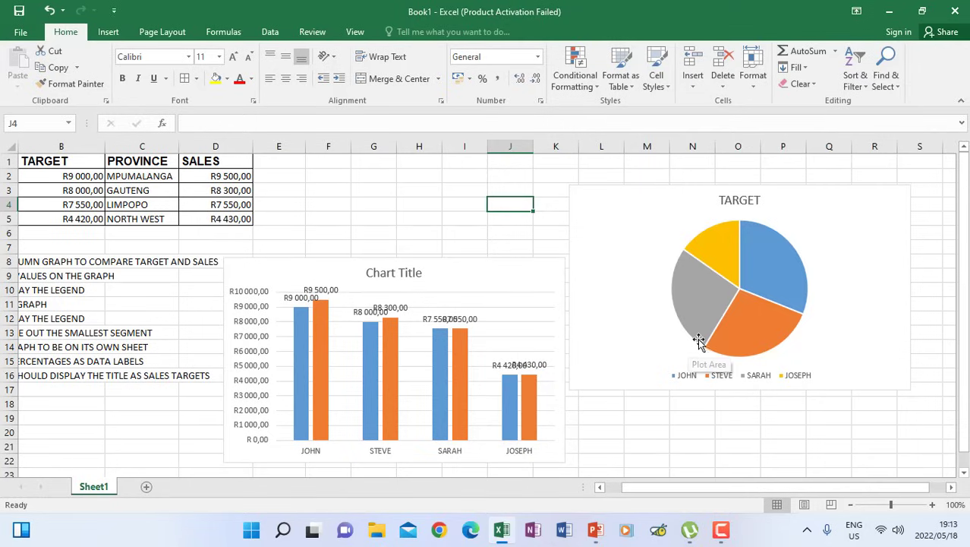
Set the TARGET pie chart's legend to None
mouse_move(699, 340)
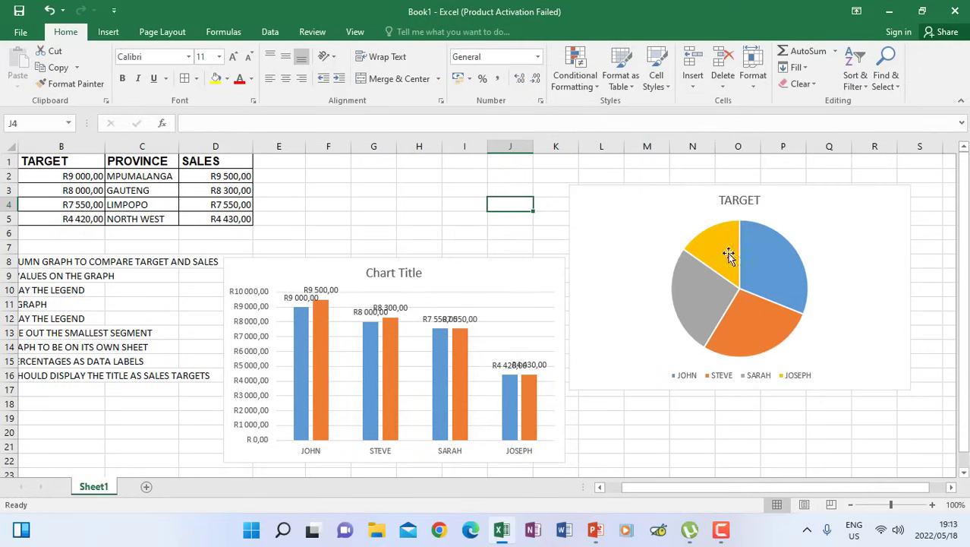
mouse_move(713, 273)
left_click_drag(630, 487, 608, 489)
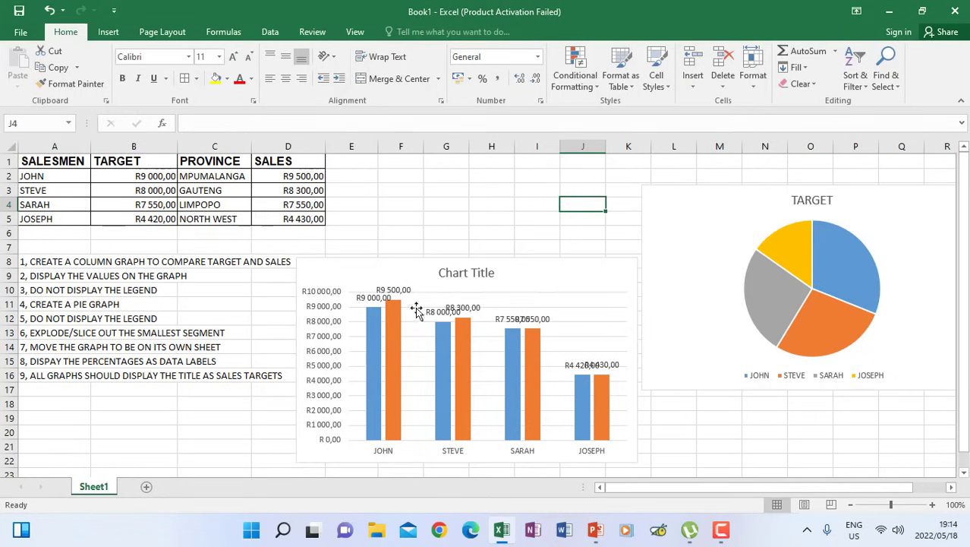
left_click(703, 245)
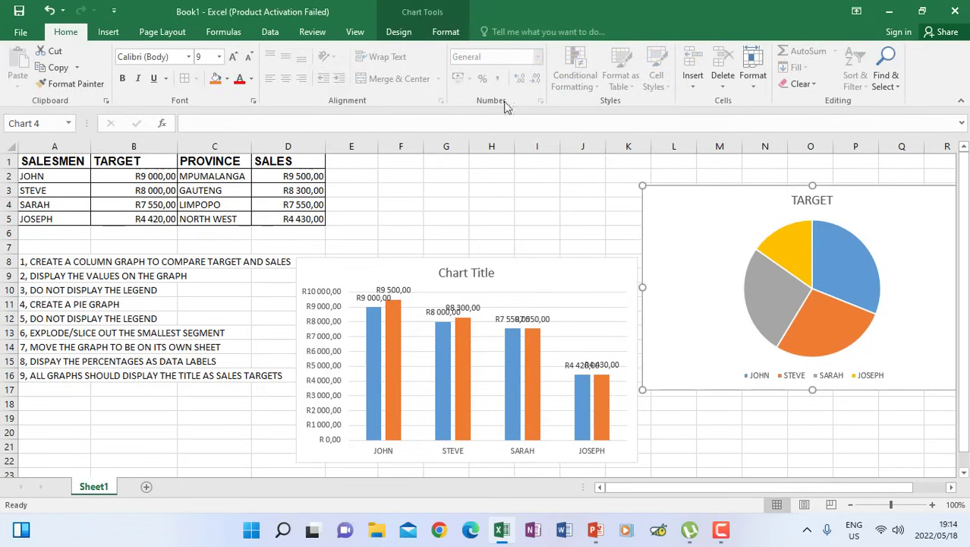
left_click(403, 33)
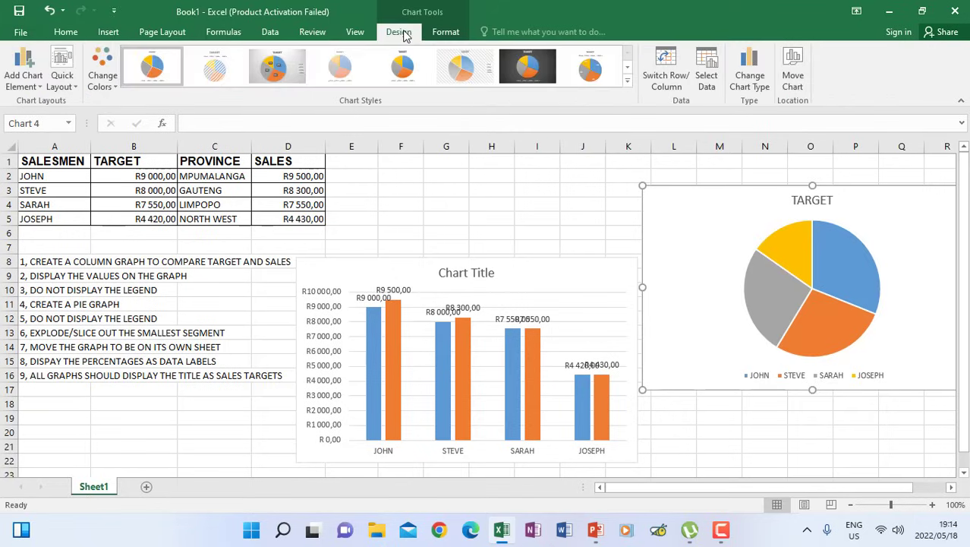
left_click(29, 82)
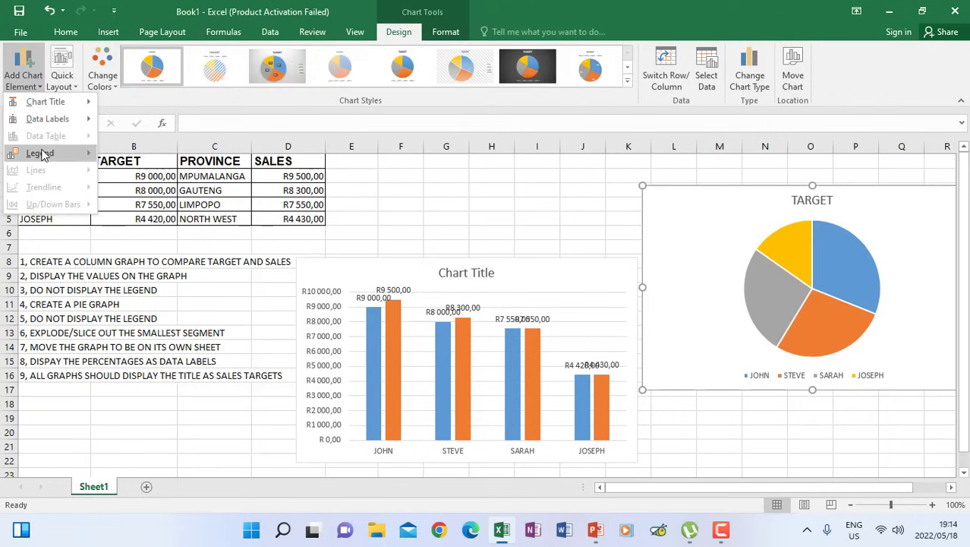
mouse_move(72, 154)
left_click(143, 161)
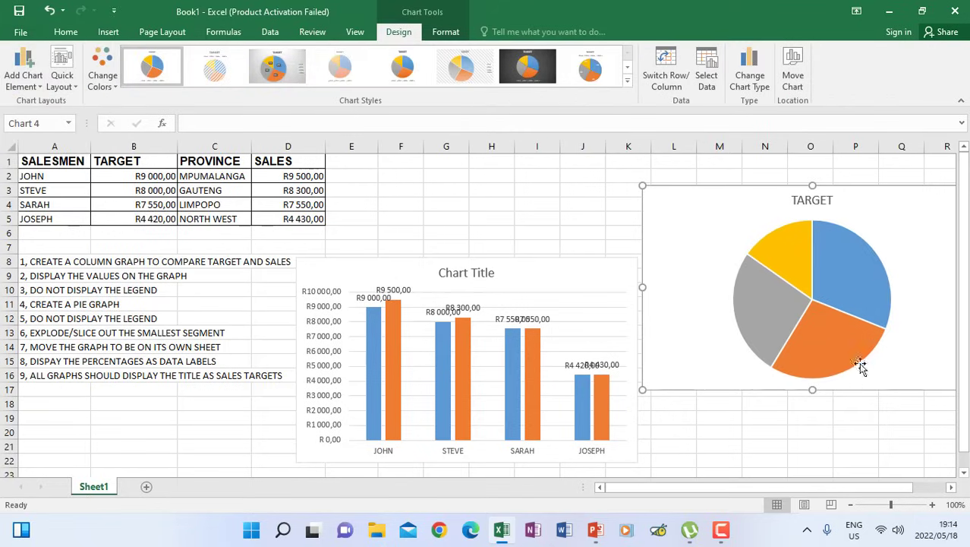
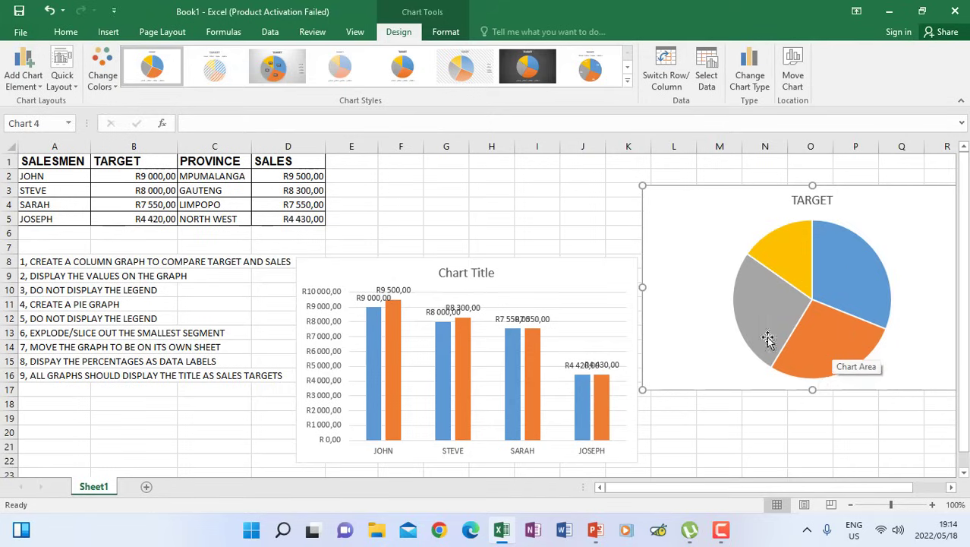
Add data labels to the slices of the TARGET pie chart
left_click(804, 275)
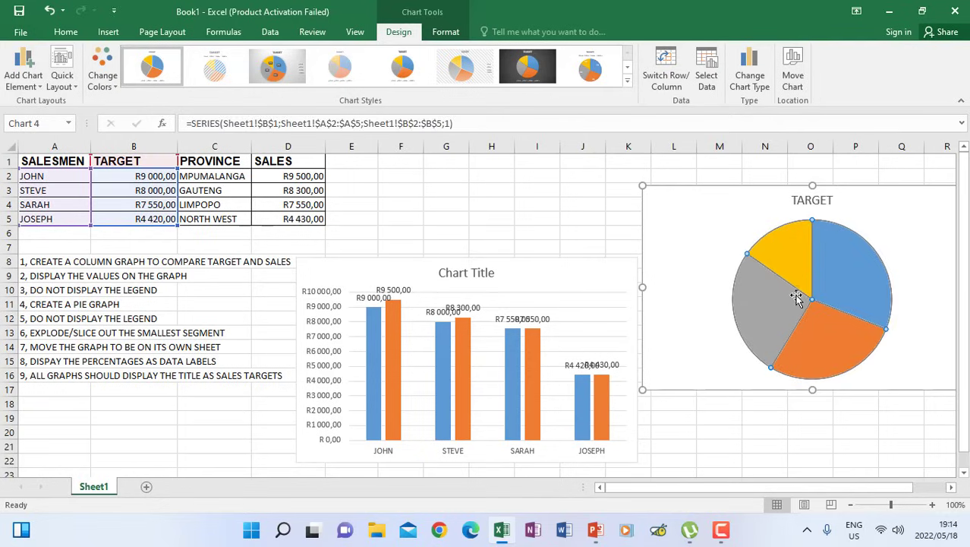
mouse_move(795, 262)
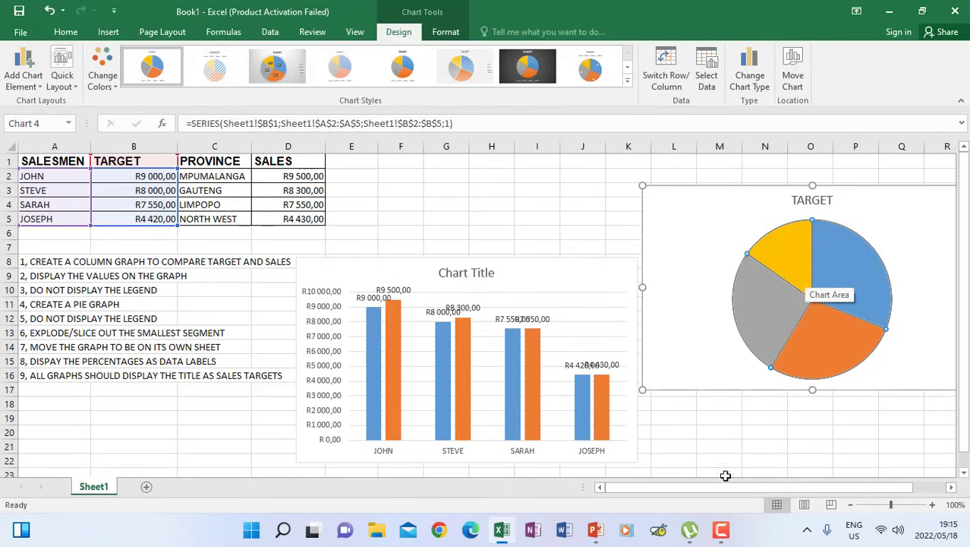
left_click_drag(763, 487, 798, 485)
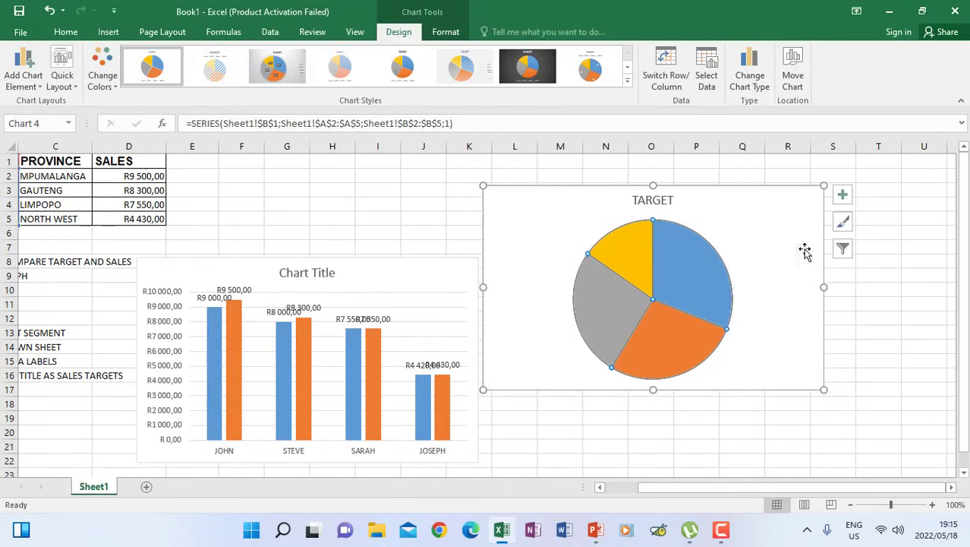
left_click(842, 197)
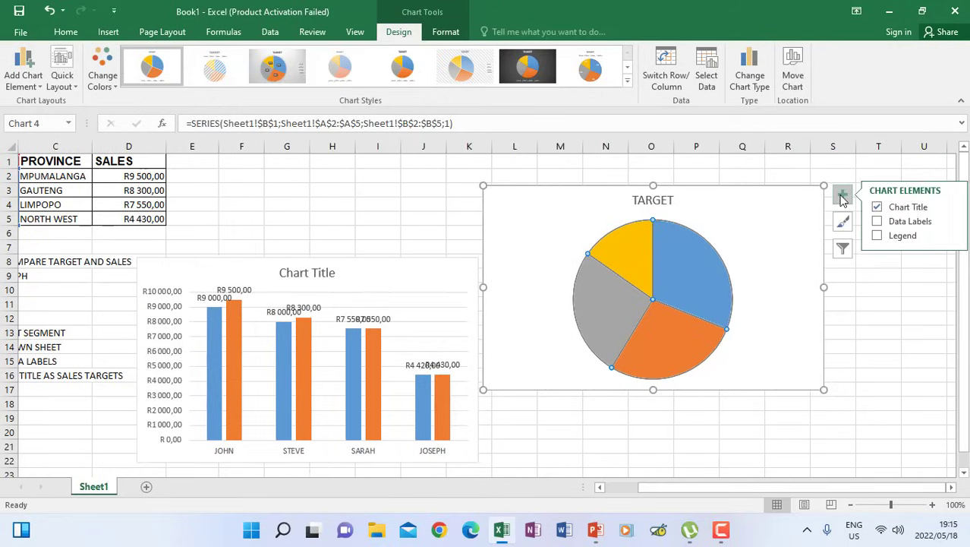
left_click(878, 222)
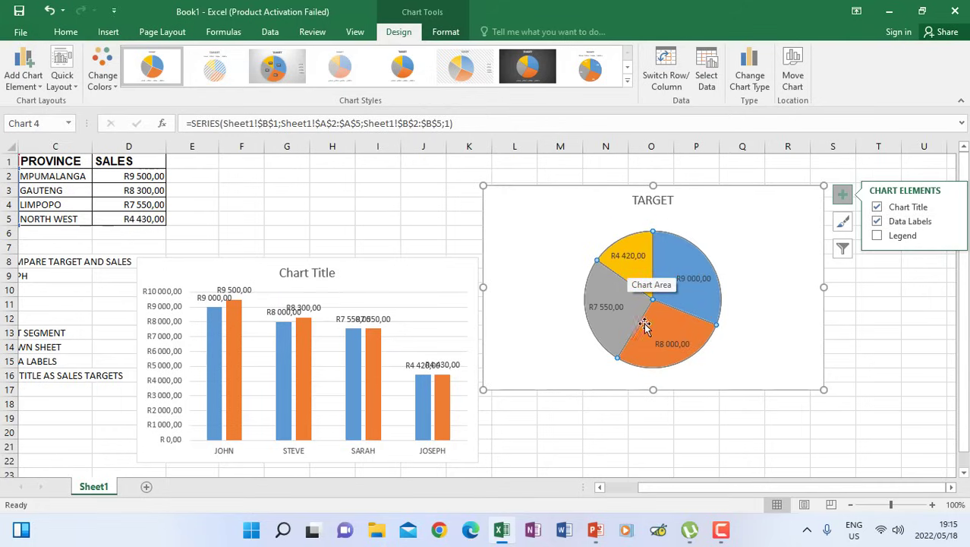
left_click(739, 258)
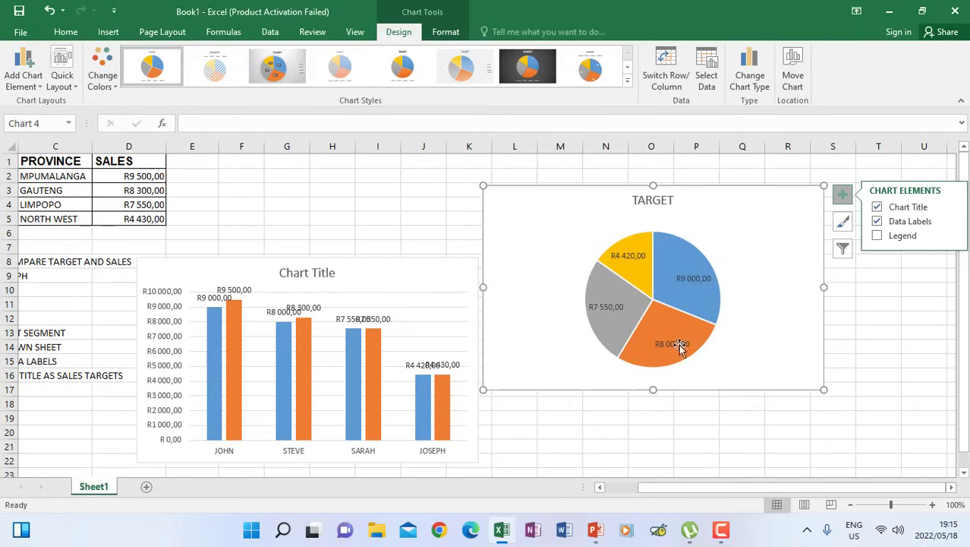
Explode only the smallest, yellow slice of the pie chart by pulling it up and away from the centre
left_click(636, 276)
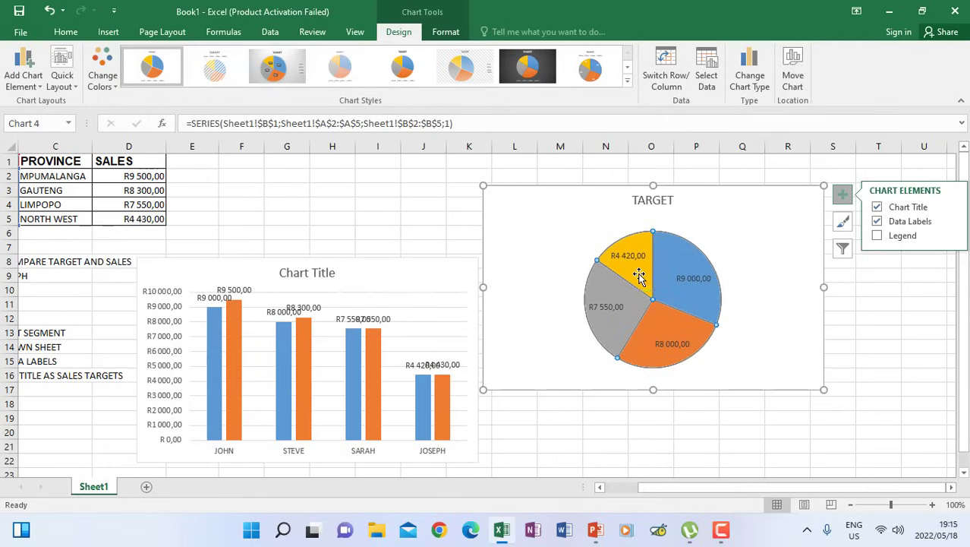
left_click(640, 279)
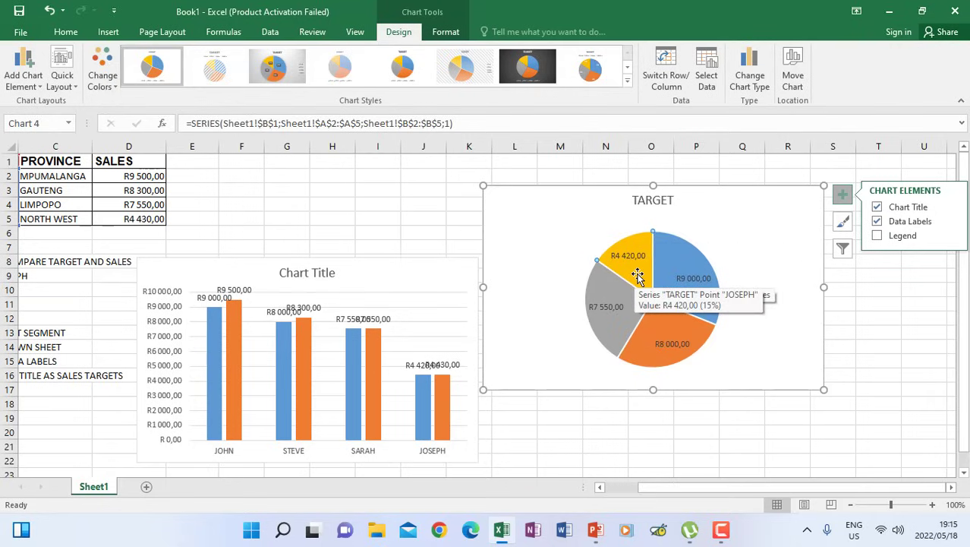
left_click_drag(637, 266, 621, 246)
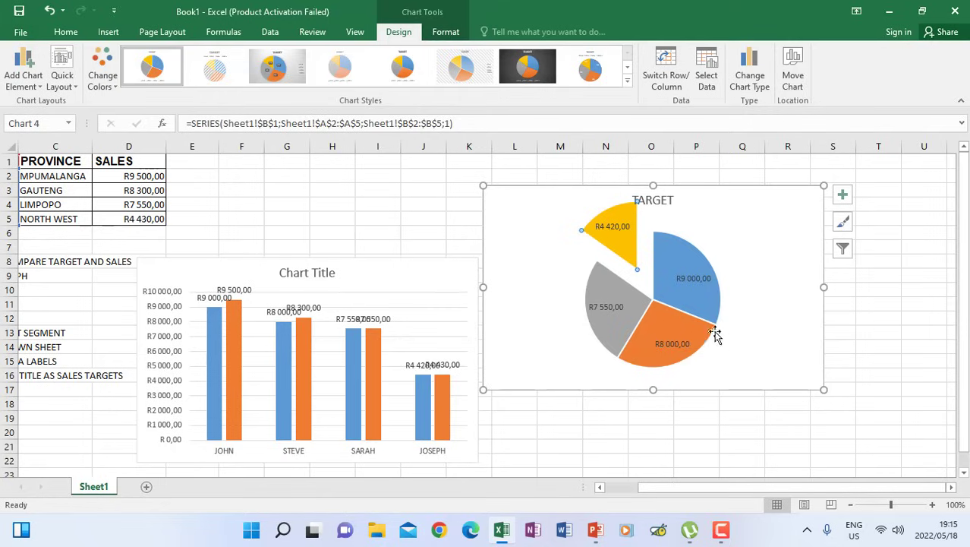
left_click(793, 377)
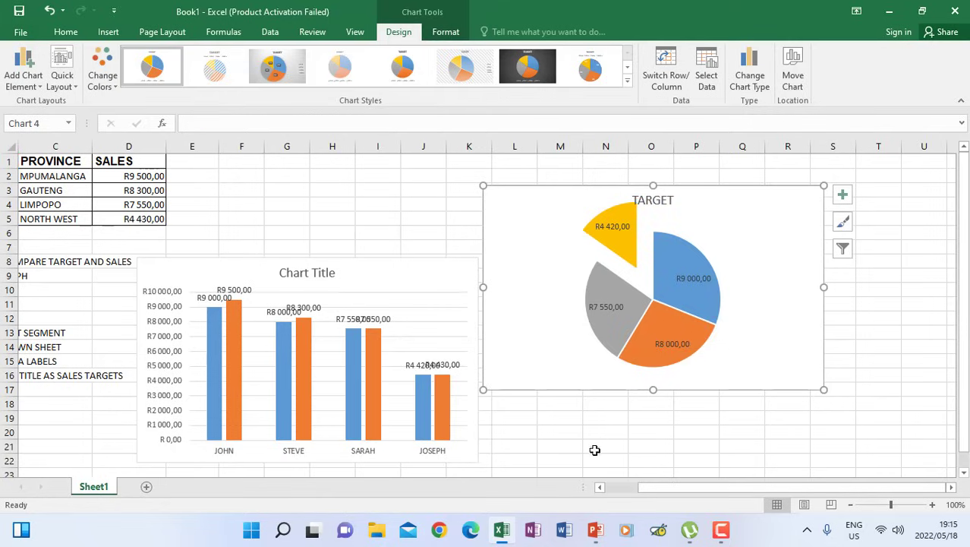
Move the pie chart from Sheet1 to its own new chart sheet, keeping the default sheet name
left_click_drag(651, 486, 562, 489)
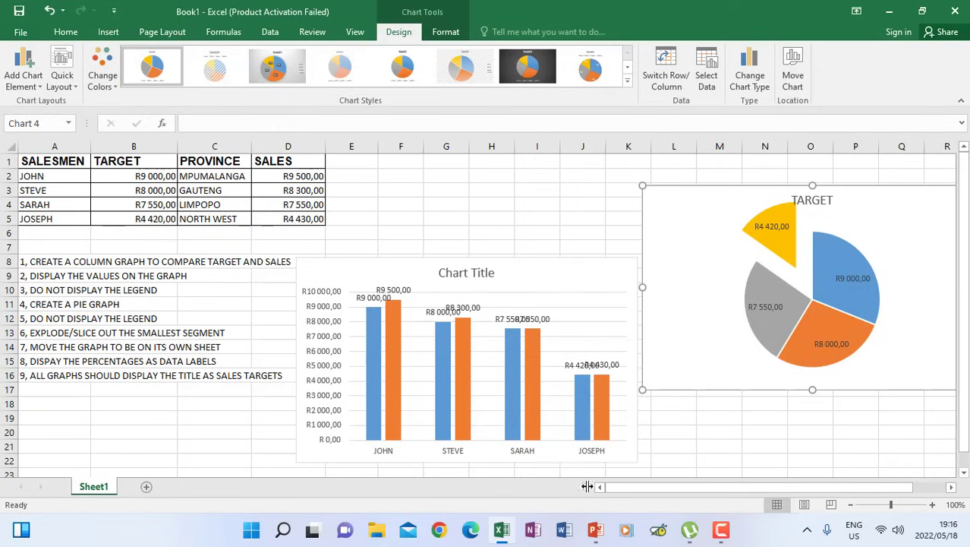
left_click_drag(619, 490, 699, 489)
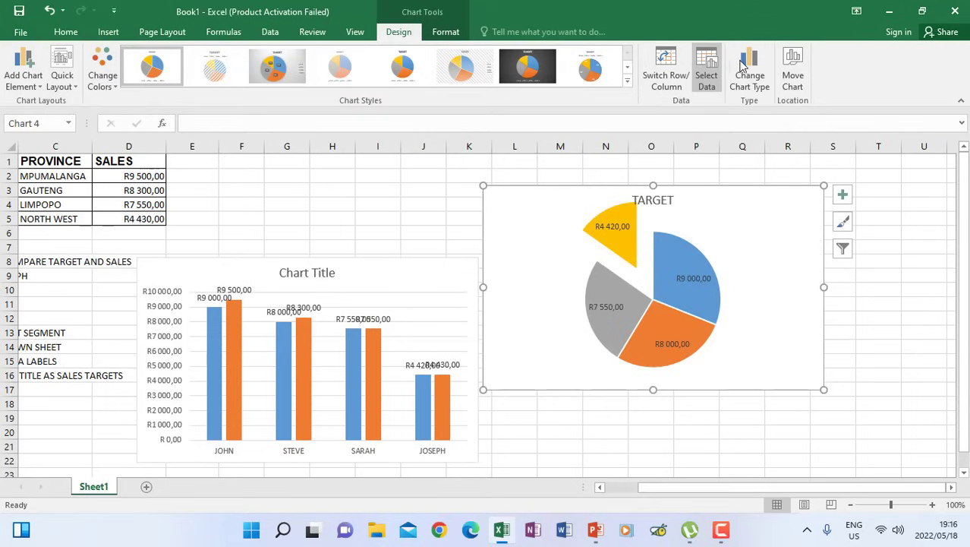
left_click(794, 80)
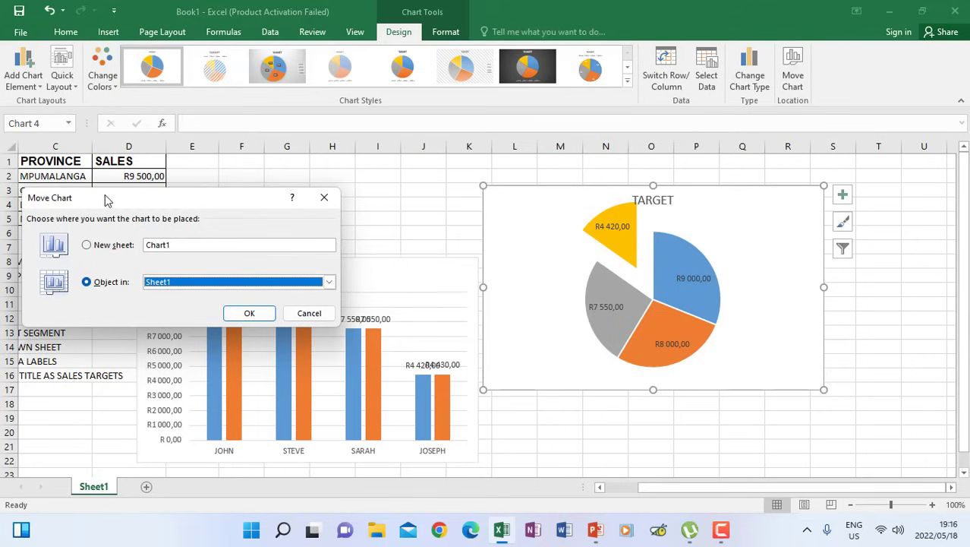
left_click_drag(106, 198, 288, 205)
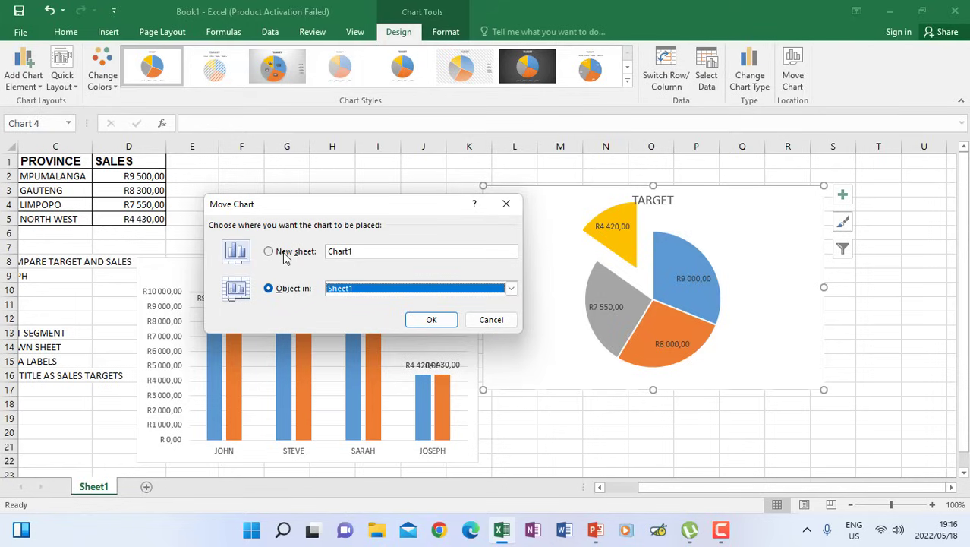
left_click(270, 252)
left_click(431, 322)
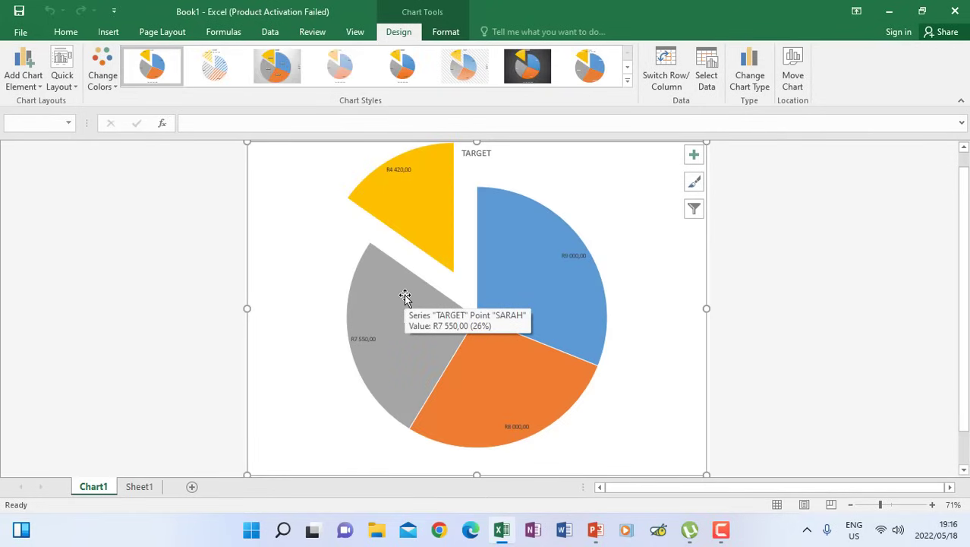
Return to Sheet1 and move the column chart to its own new chart sheet with the default name
left_click(139, 487)
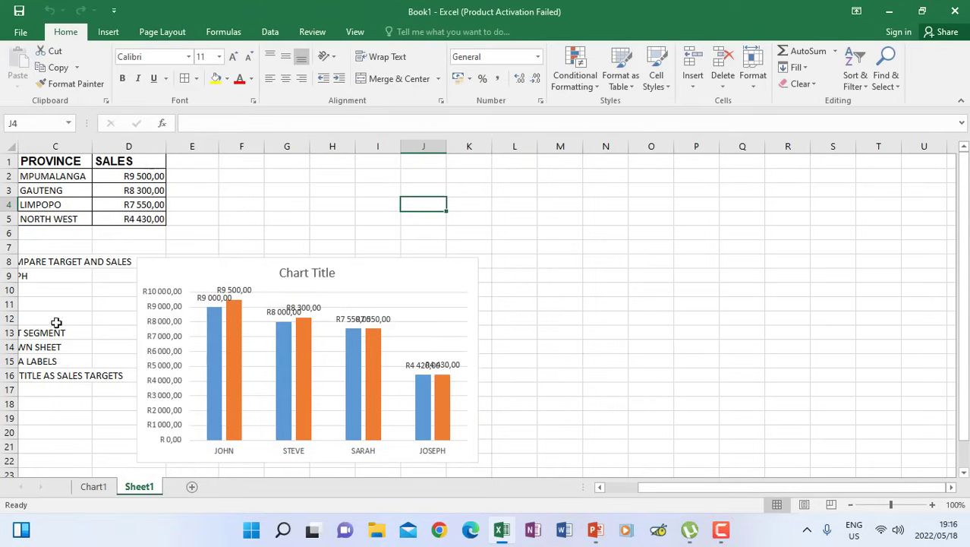
left_click(70, 430)
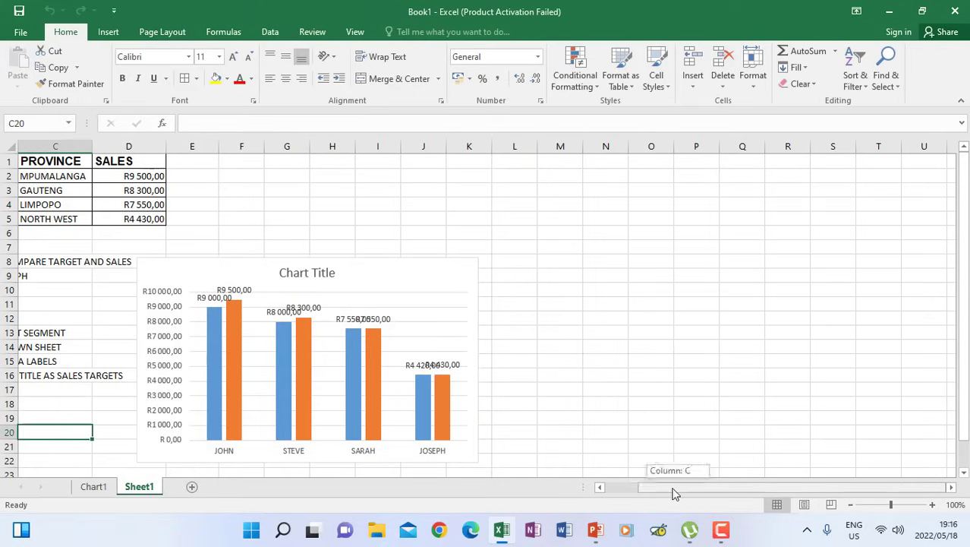
left_click_drag(673, 494, 645, 492)
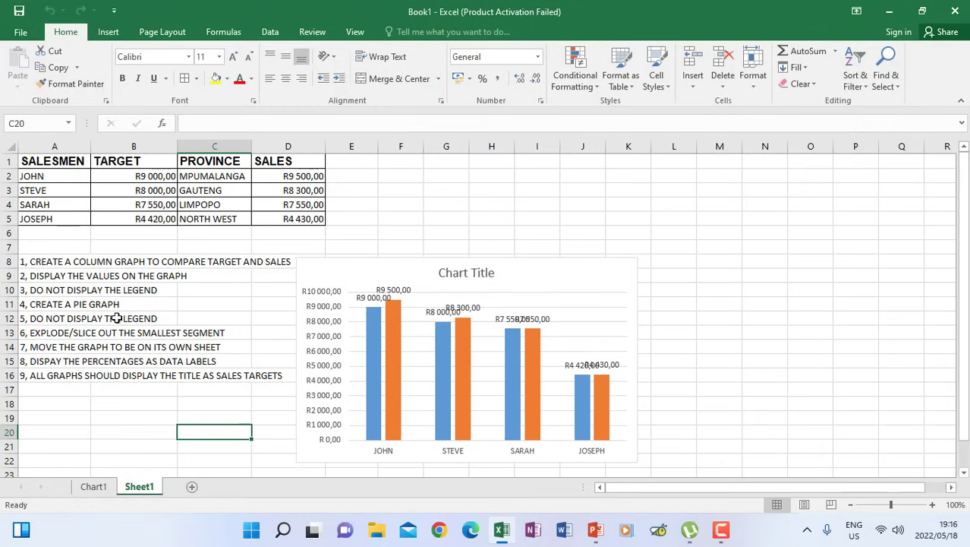
left_click(551, 279)
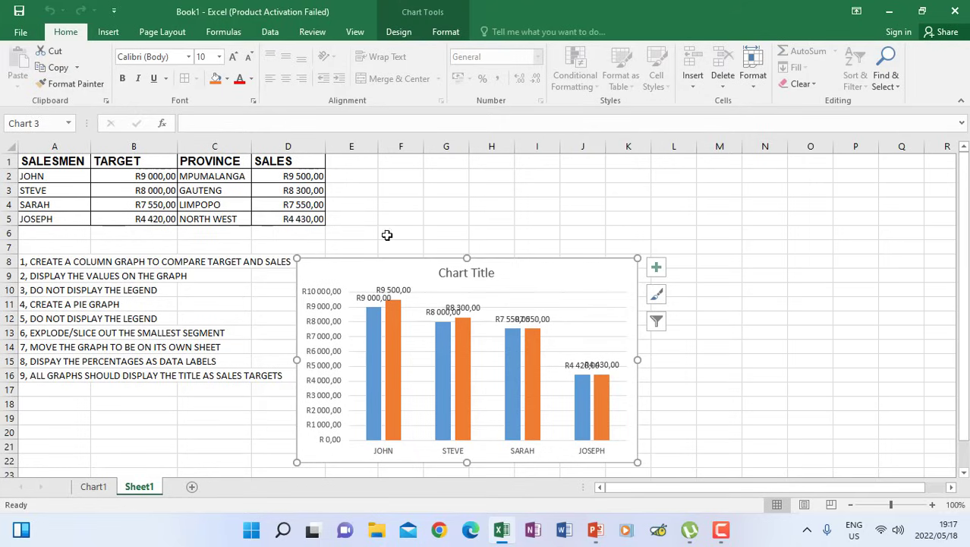
left_click(401, 31)
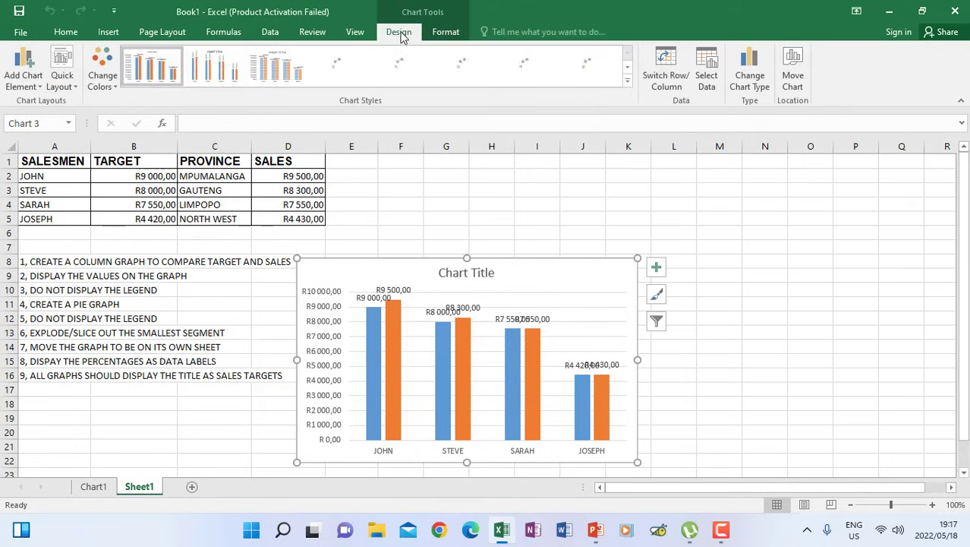
left_click(792, 78)
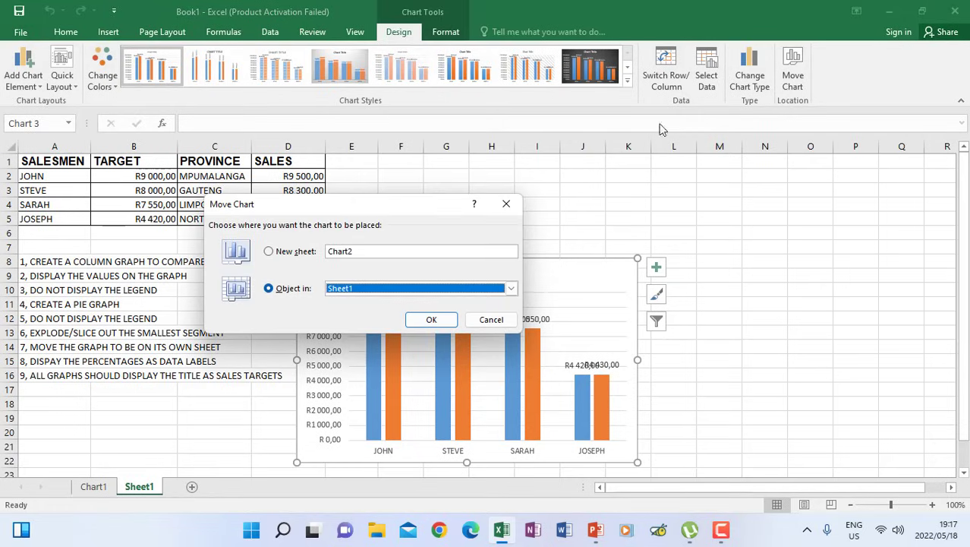
left_click(291, 255)
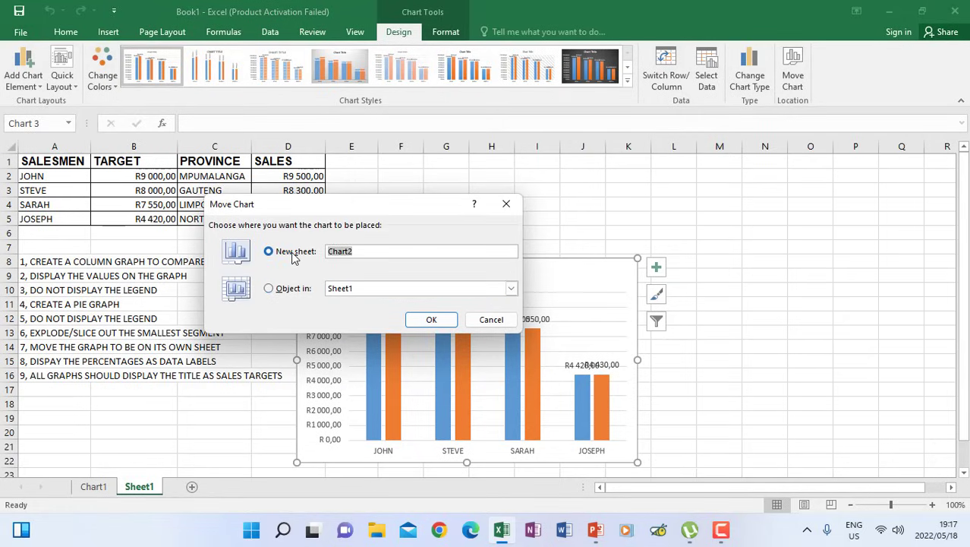
left_click(433, 319)
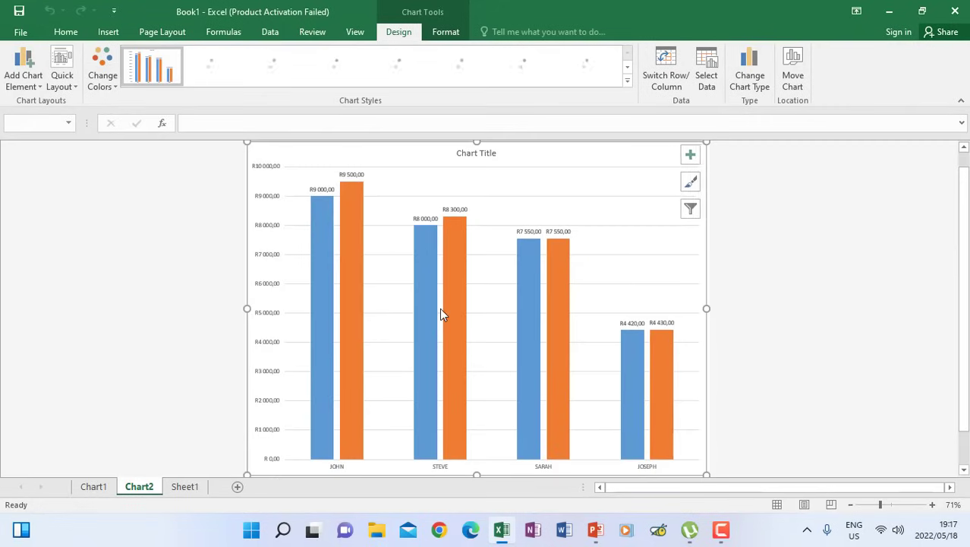
Check both chart sheets against the task list on Sheet1, ending on the pie chart's sheet
left_click(95, 487)
left_click(135, 489)
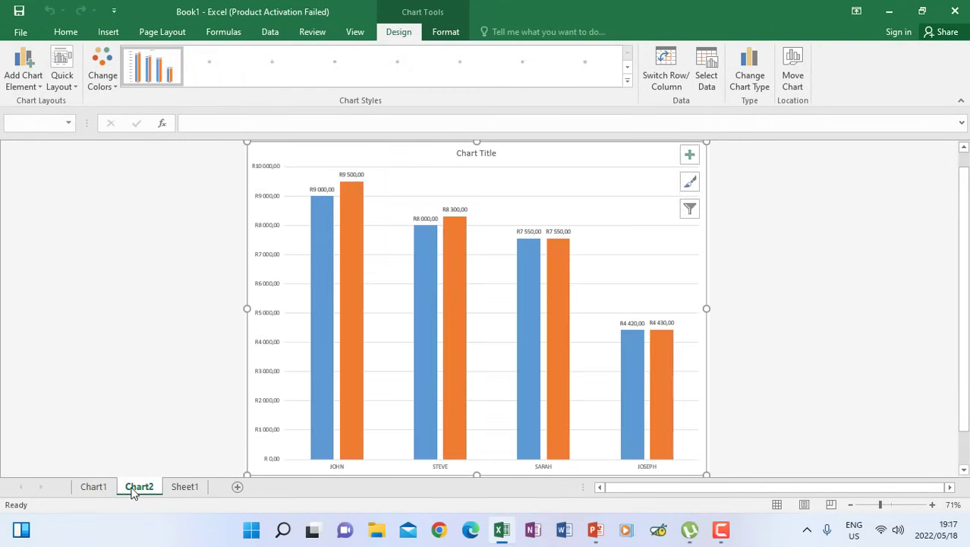
left_click(181, 489)
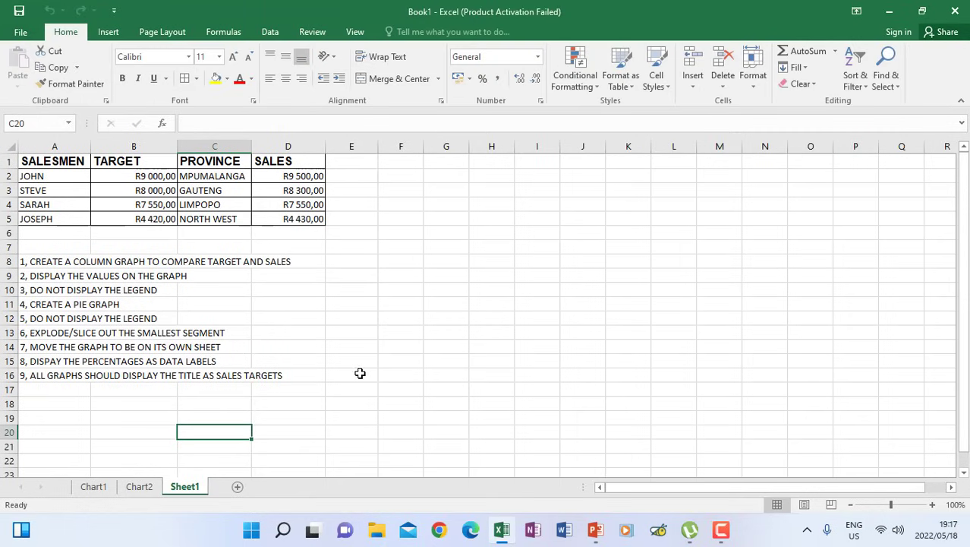
left_click(386, 360)
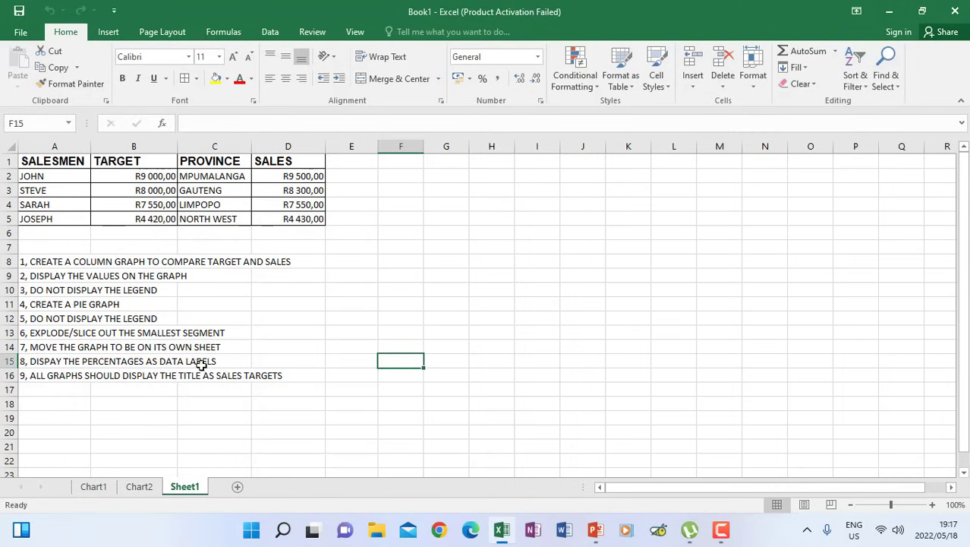
left_click(133, 486)
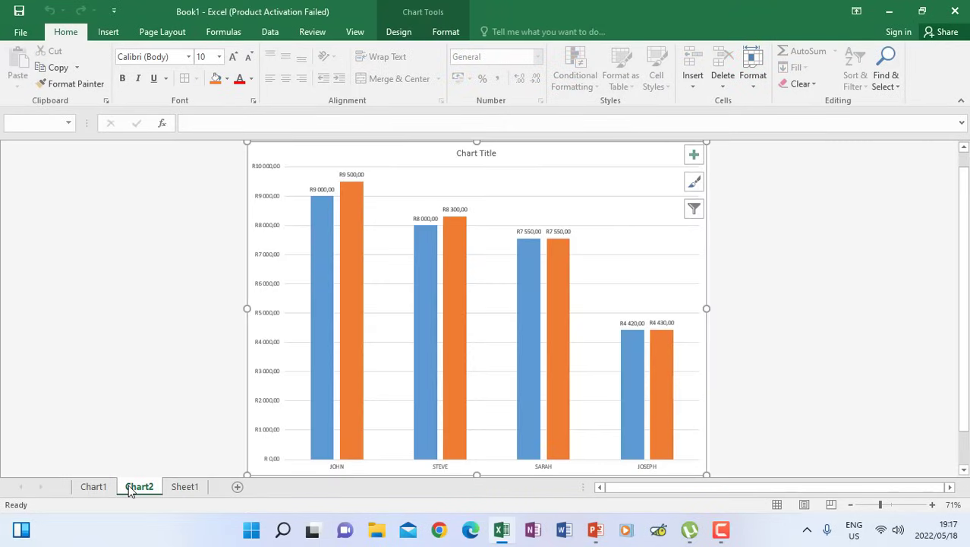
left_click(97, 486)
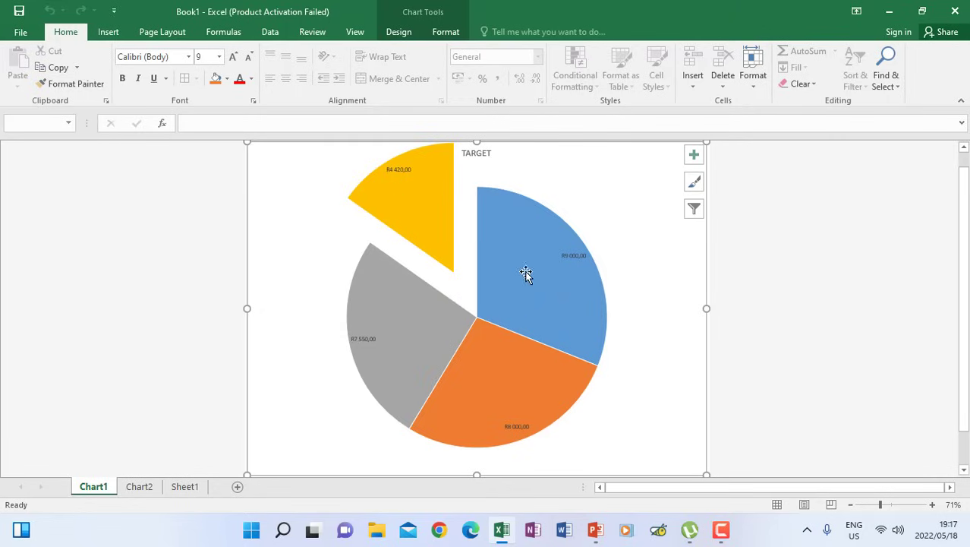
Format the pie chart's data labels to show Percentage instead of Value, keeping leader lines on, and close the formatting options
left_click(515, 295)
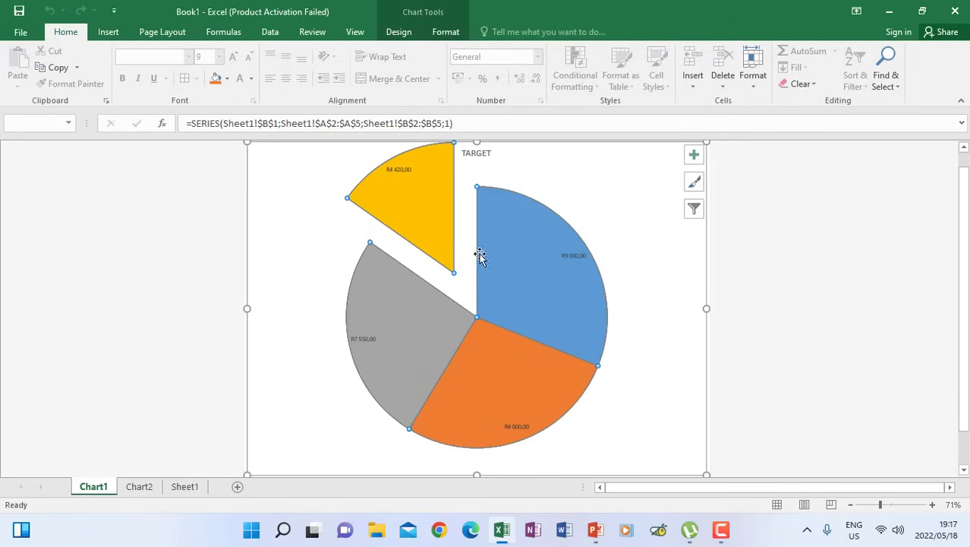
left_click(693, 156)
left_click(694, 155)
left_click(694, 157)
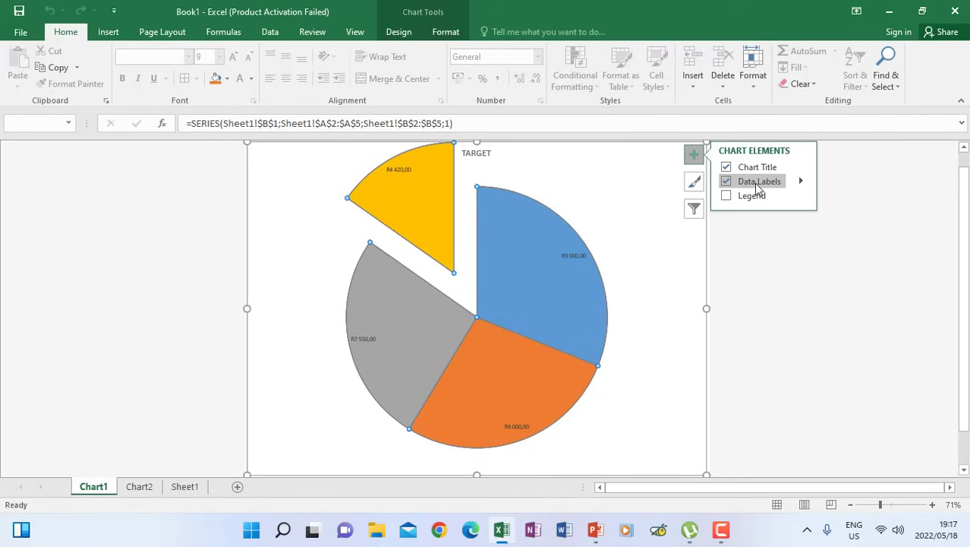
left_click(802, 182)
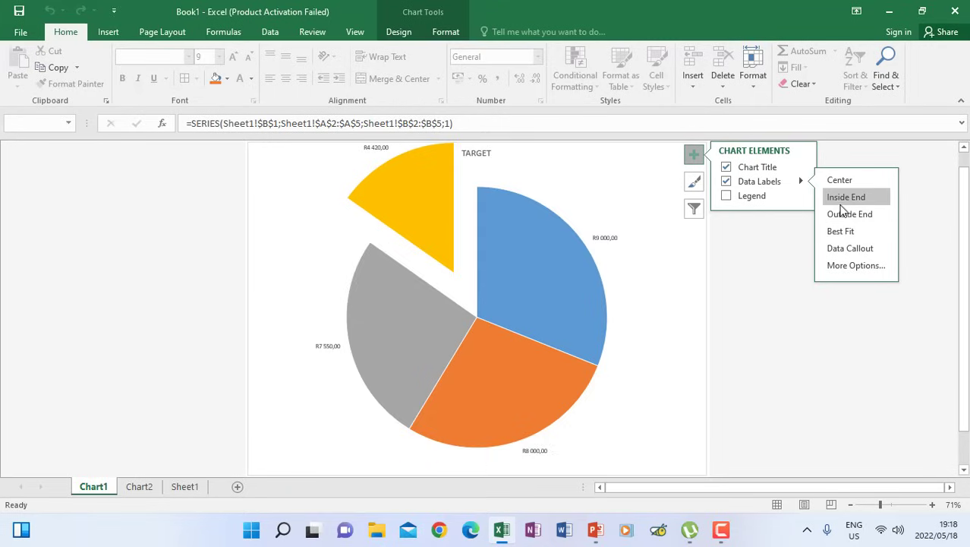
left_click(846, 266)
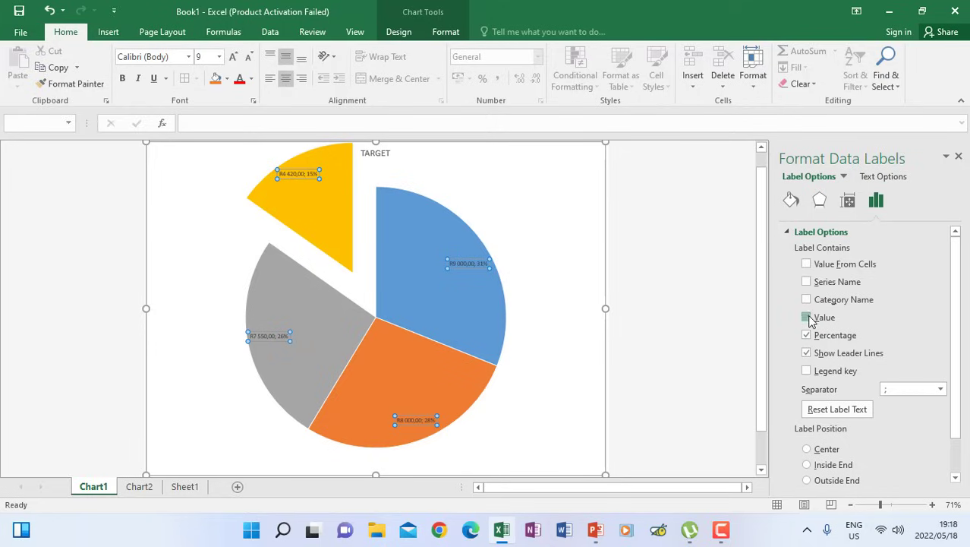
left_click(807, 317)
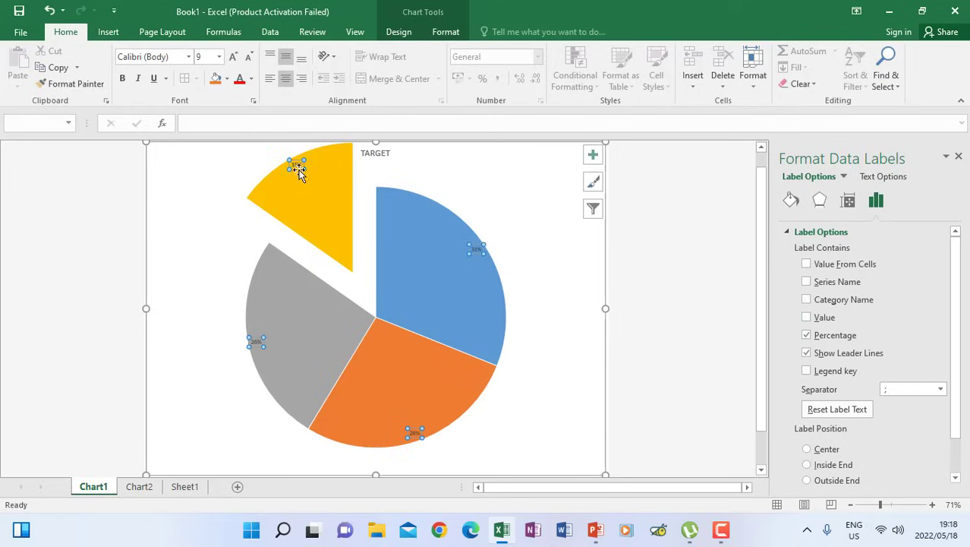
left_click(535, 297)
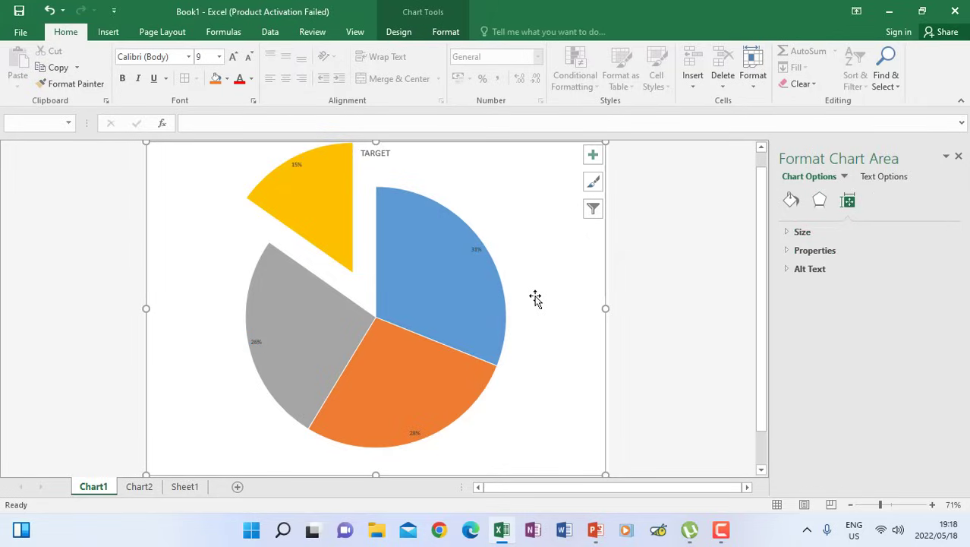
left_click(958, 157)
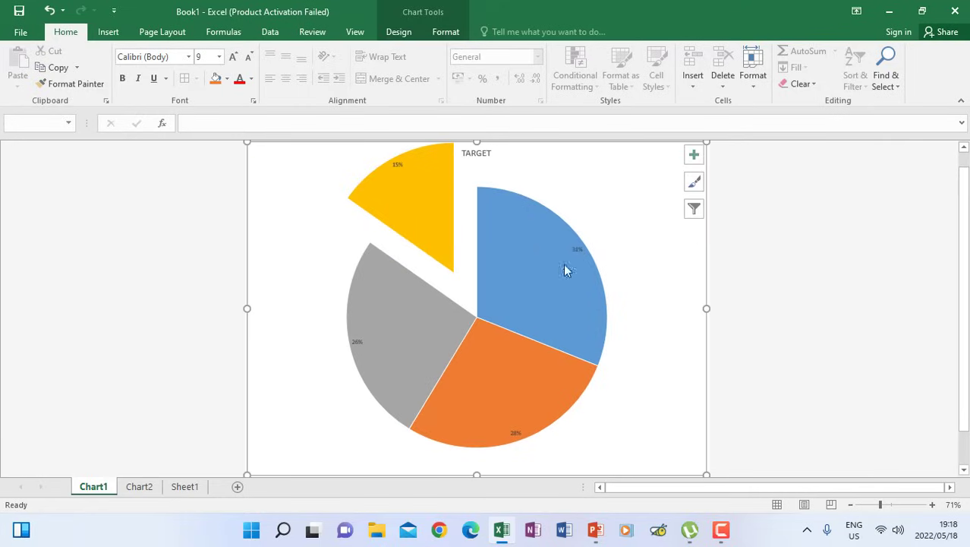
left_click(803, 218)
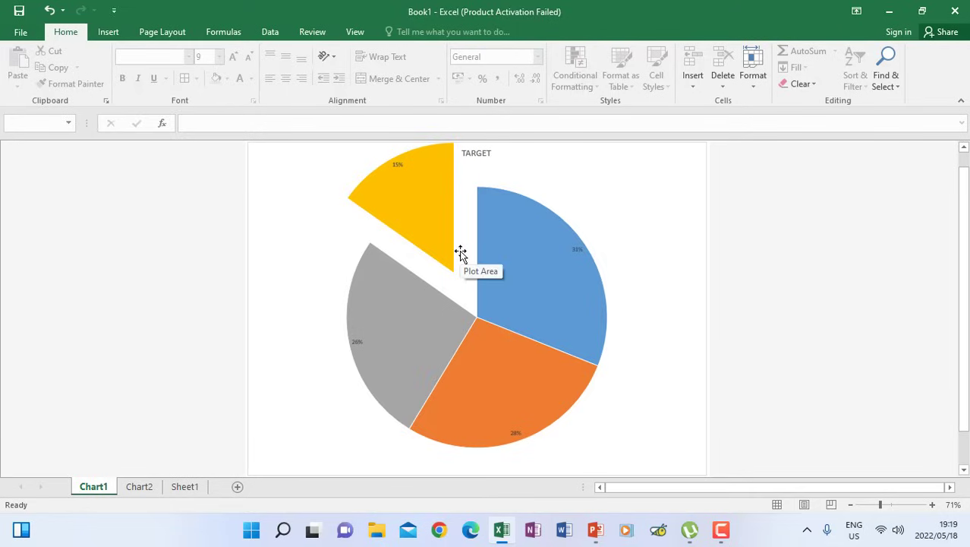
Check the title task on Sheet1 and replace the column chart's placeholder title on Chart2 with SALES TARGETS
left_click(186, 489)
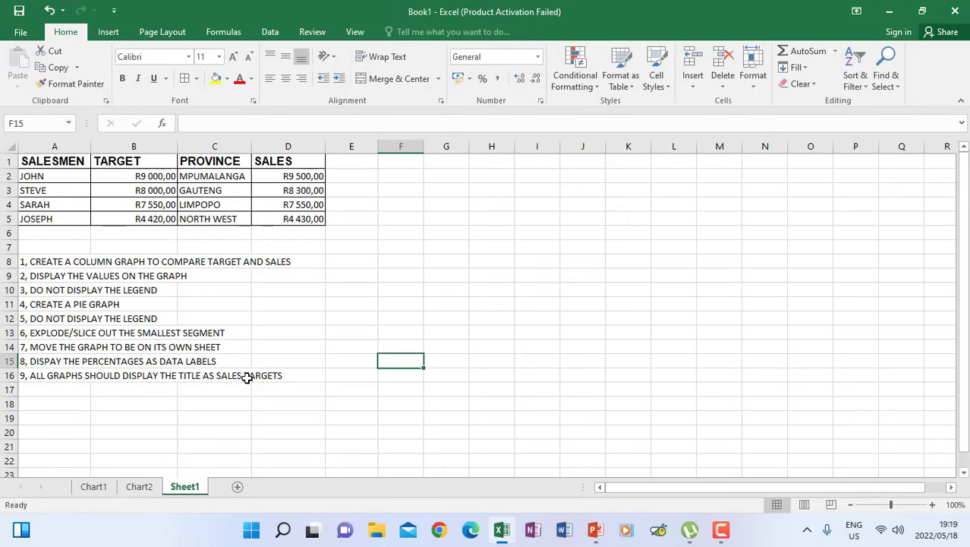
left_click(141, 488)
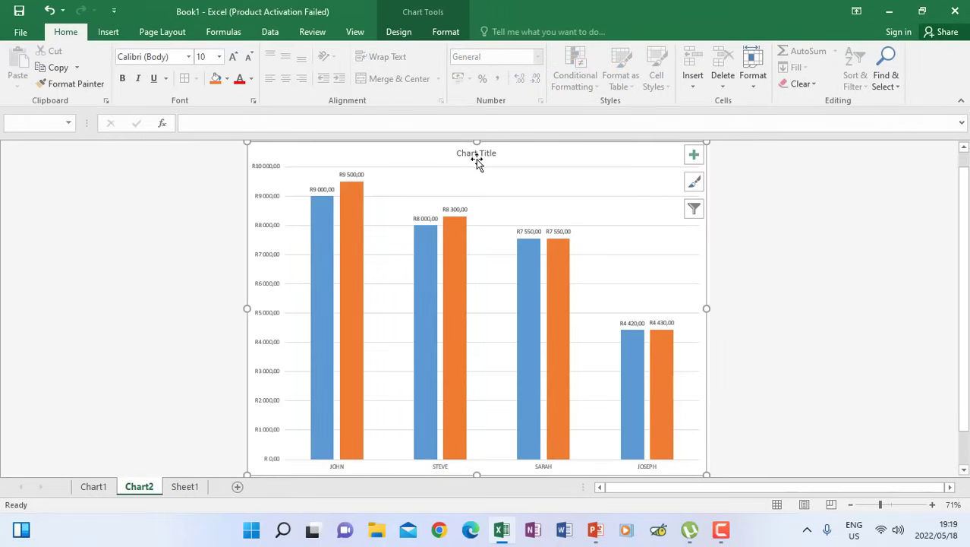
left_click(481, 153)
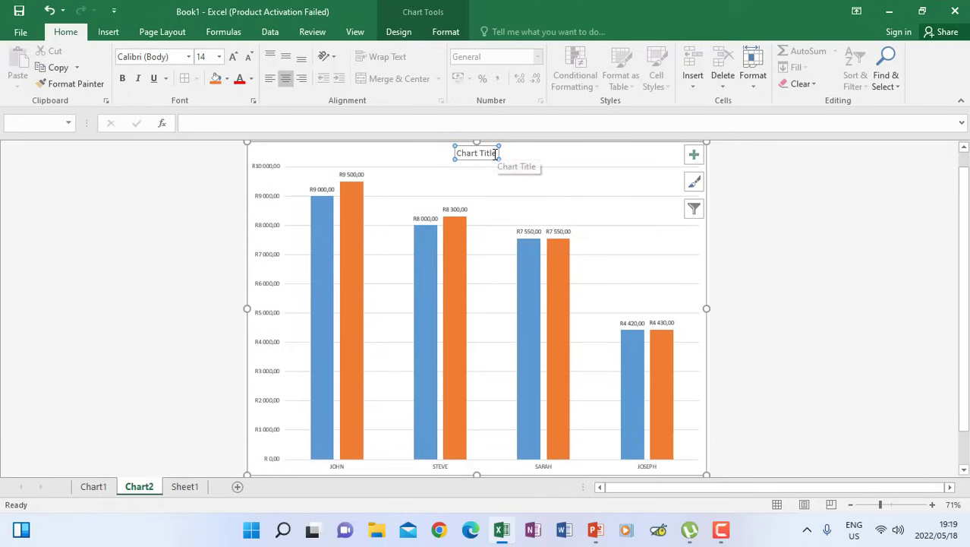
left_click_drag(496, 154, 458, 155)
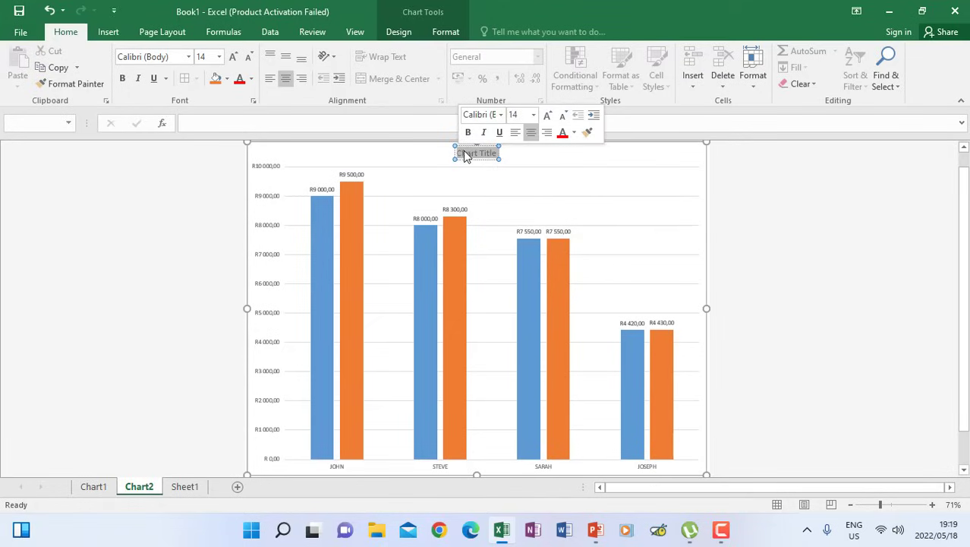
type("SALES")
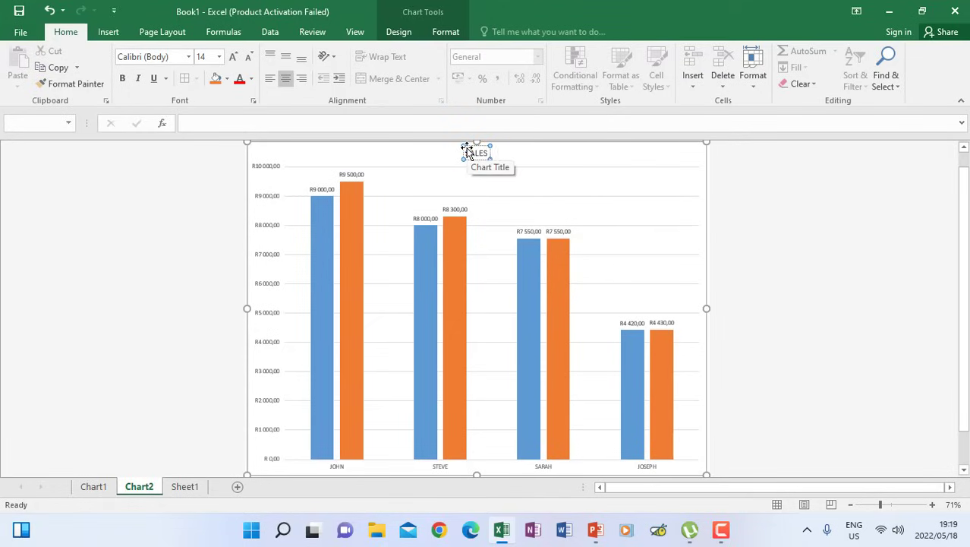
type(" TARGETS")
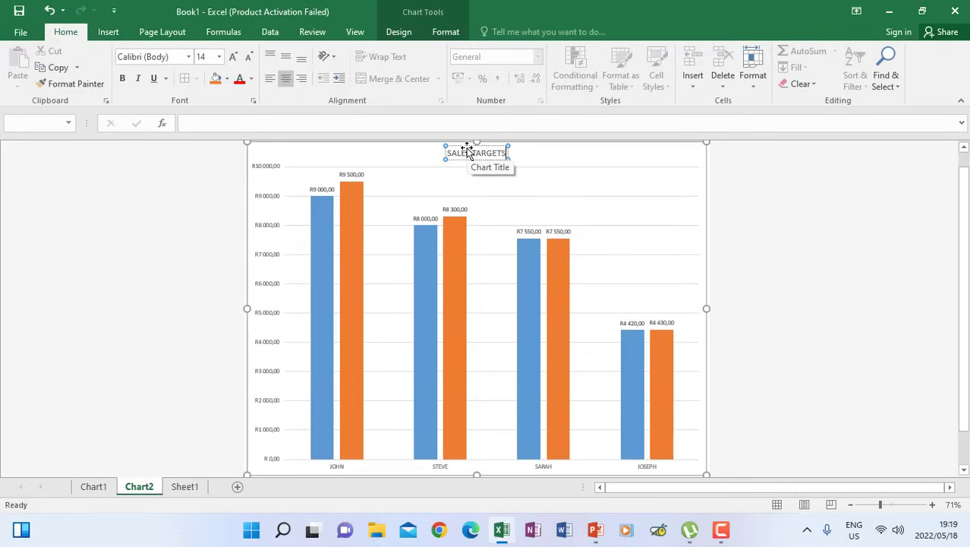
left_click(549, 158)
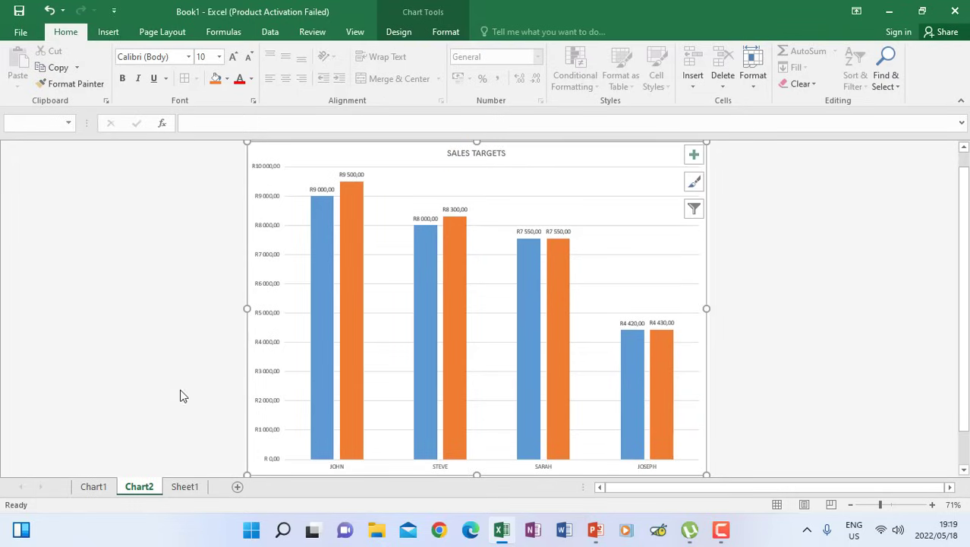
Change the title of the pie chart on Chart1 to SALES TARGETS
left_click(93, 486)
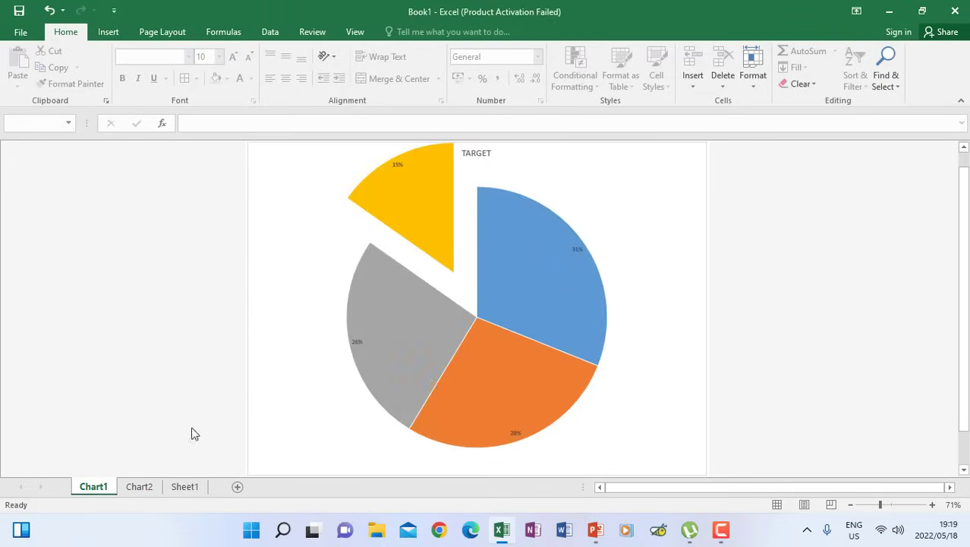
left_click(474, 153)
double_click(486, 153)
key("Delete")
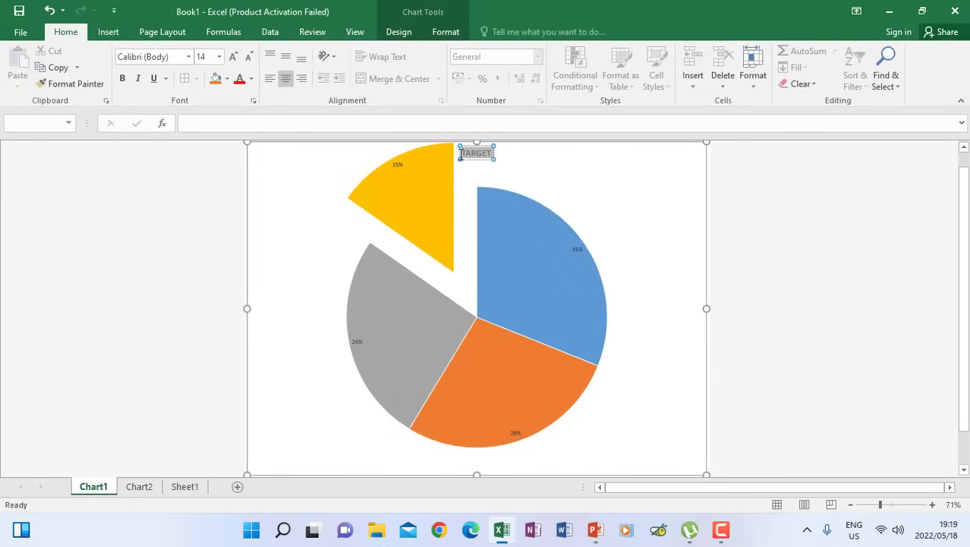
type("SALES")
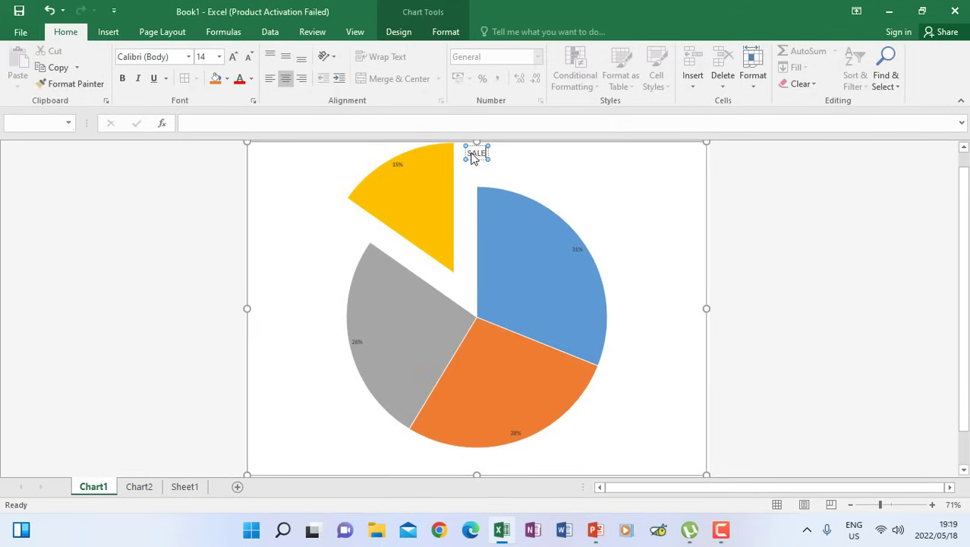
type(" TARGETS")
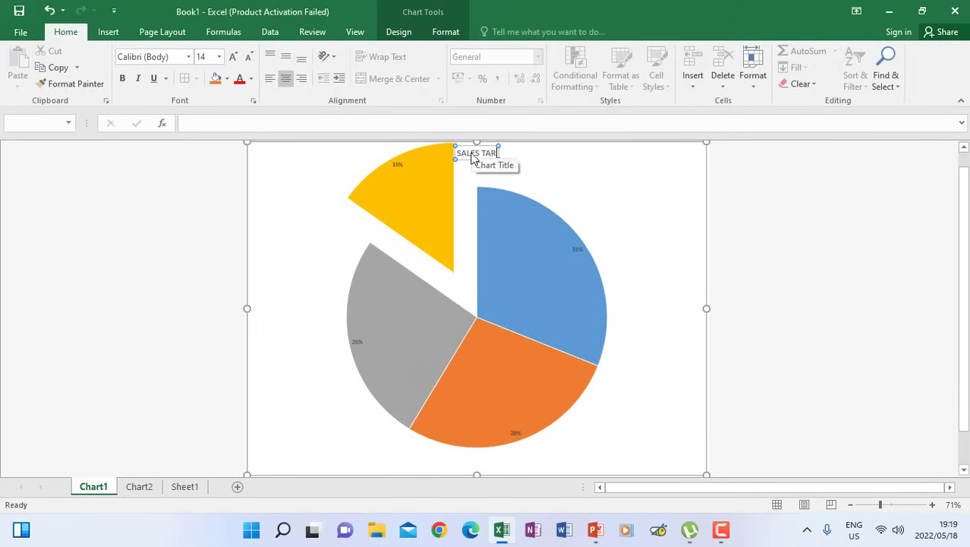
left_click(573, 167)
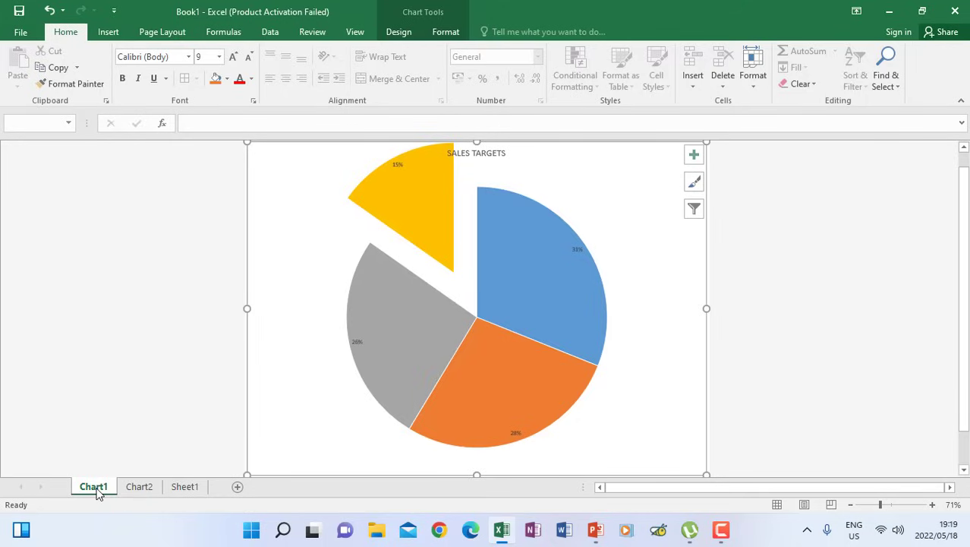
Review the finished column chart on Chart2 and return to the task list on Sheet1
left_click(135, 489)
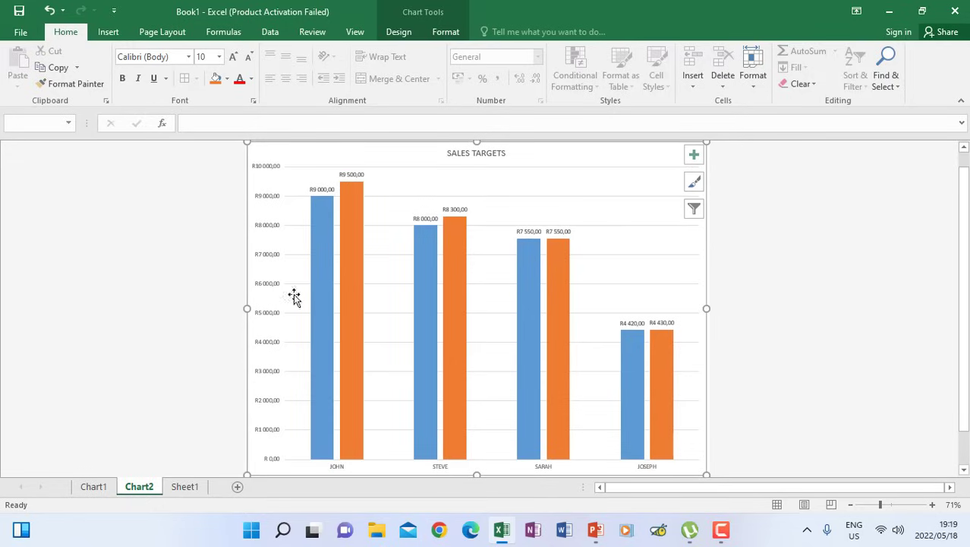
left_click(751, 225)
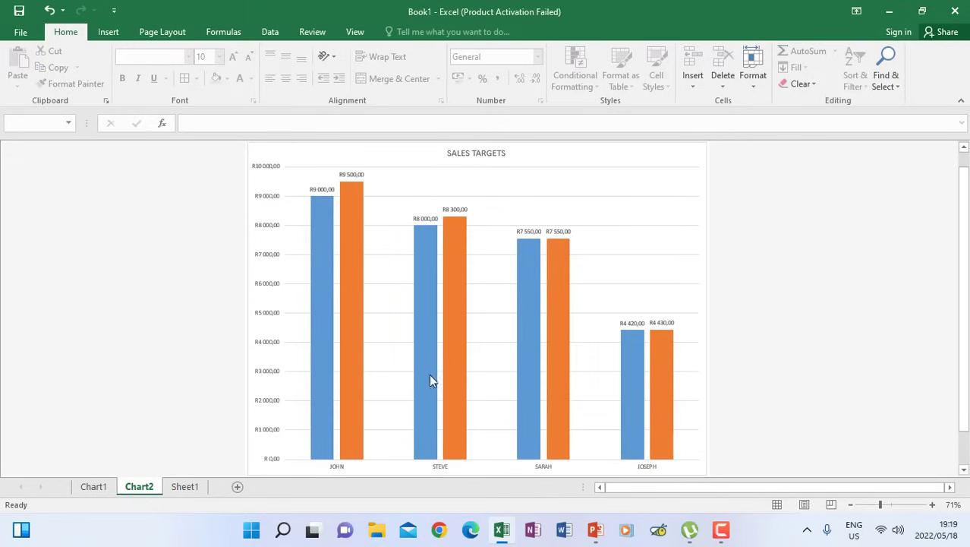
left_click(186, 487)
left_click(505, 236)
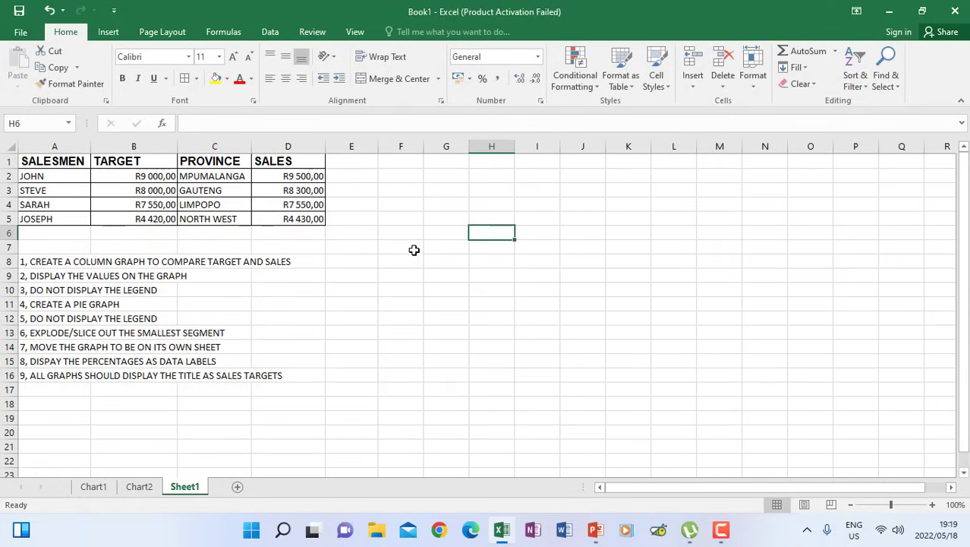